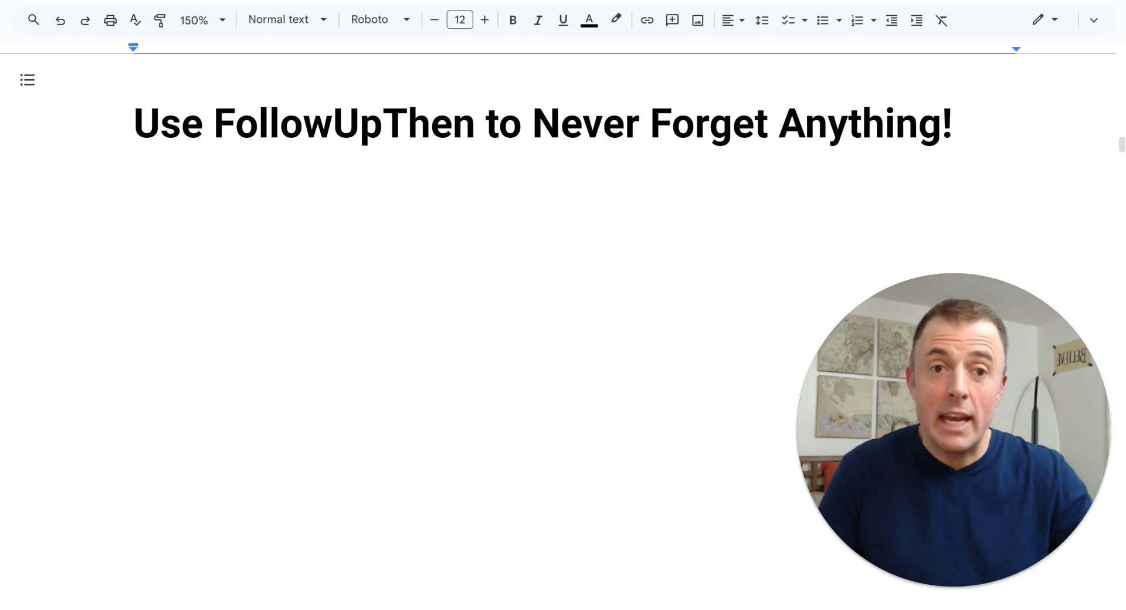
Undo the deletions of the "Are you watching the right video?" heading and its bullets through "Then yes! (you're watching the exact right video)"
key(ctrl+z)
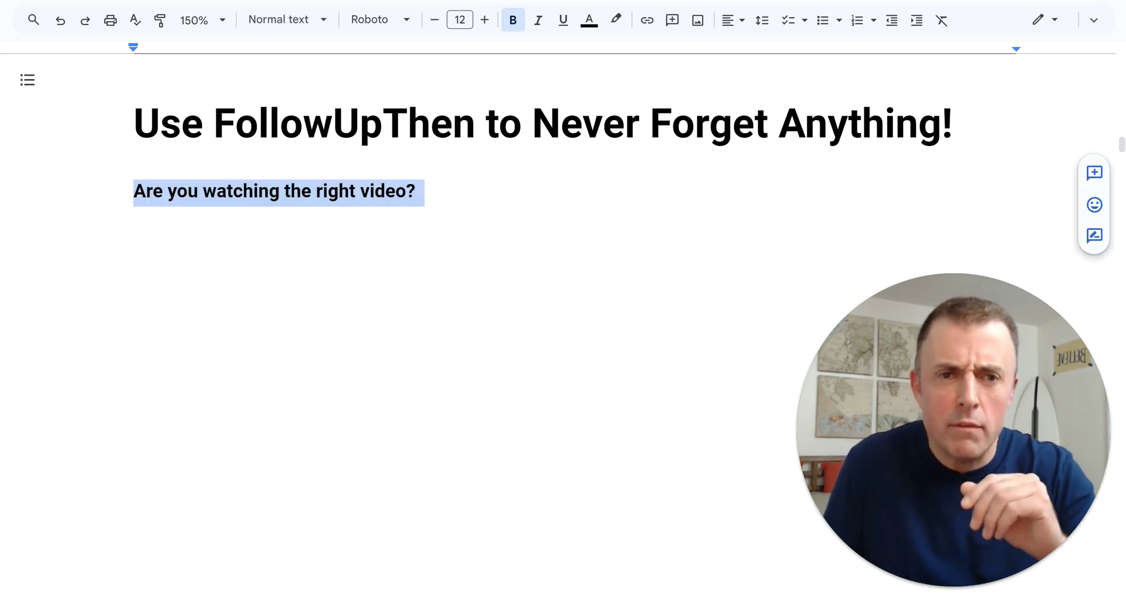
key(ctrl+z)
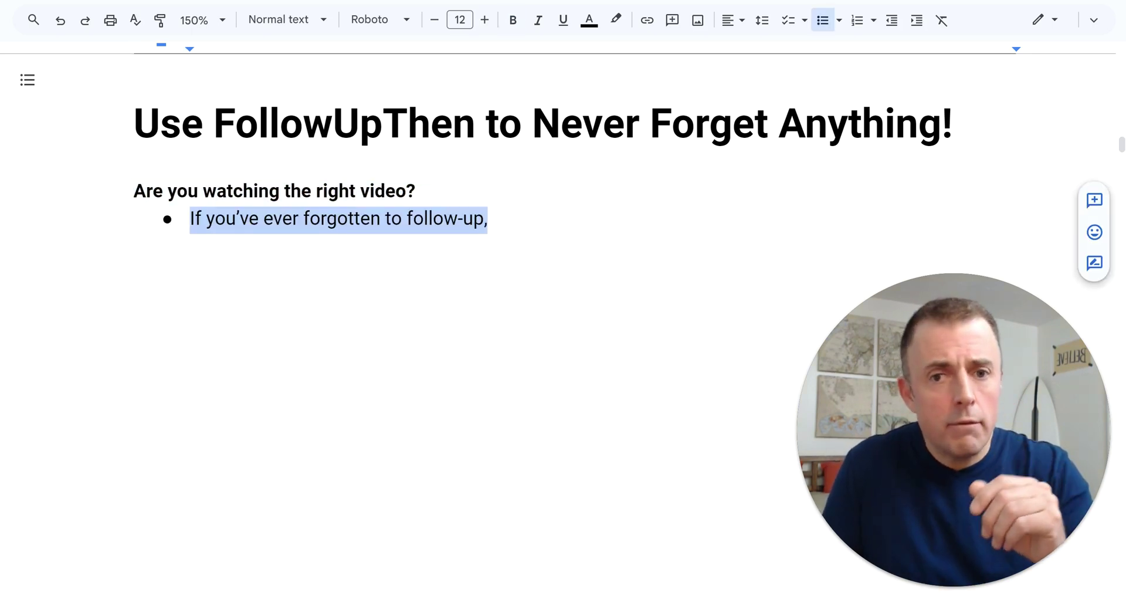
key(ctrl+z)
key(ctrl+z)
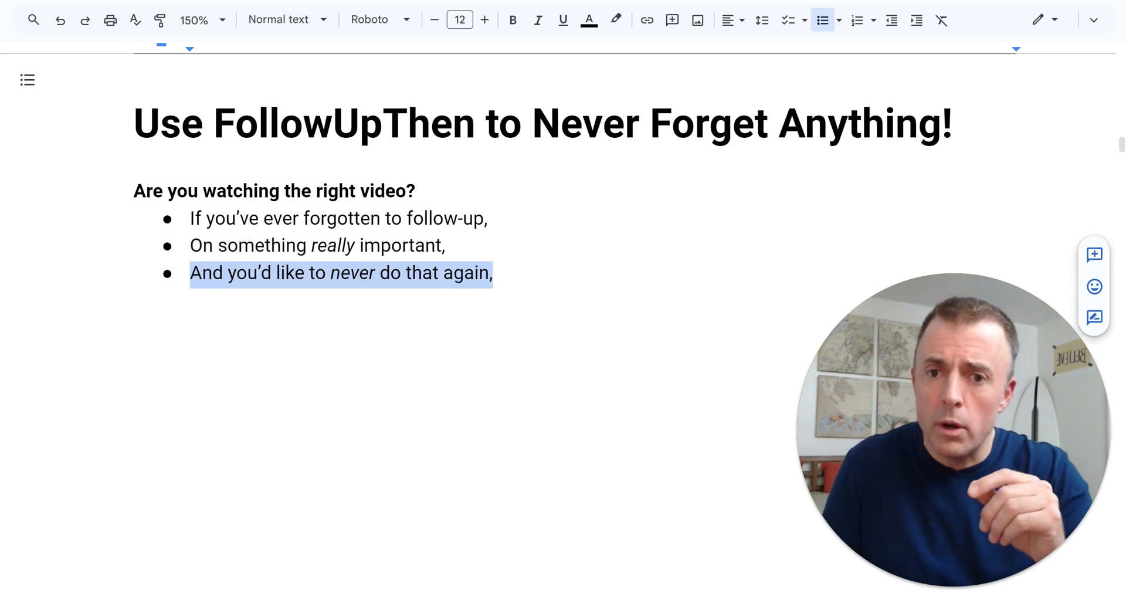
key(ctrl+z)
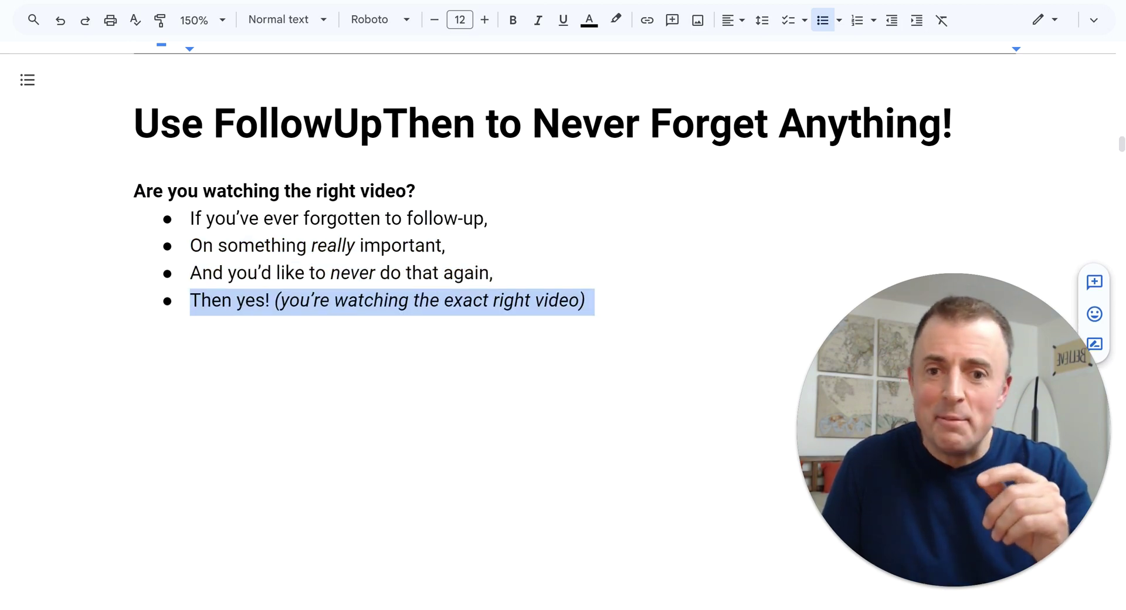
Undo the deletions of the "Questions answered in this video!" heading, the followupthen logo and the question bullets through "Why should you use it (to never forget anything)?"
key(ctrl+z)
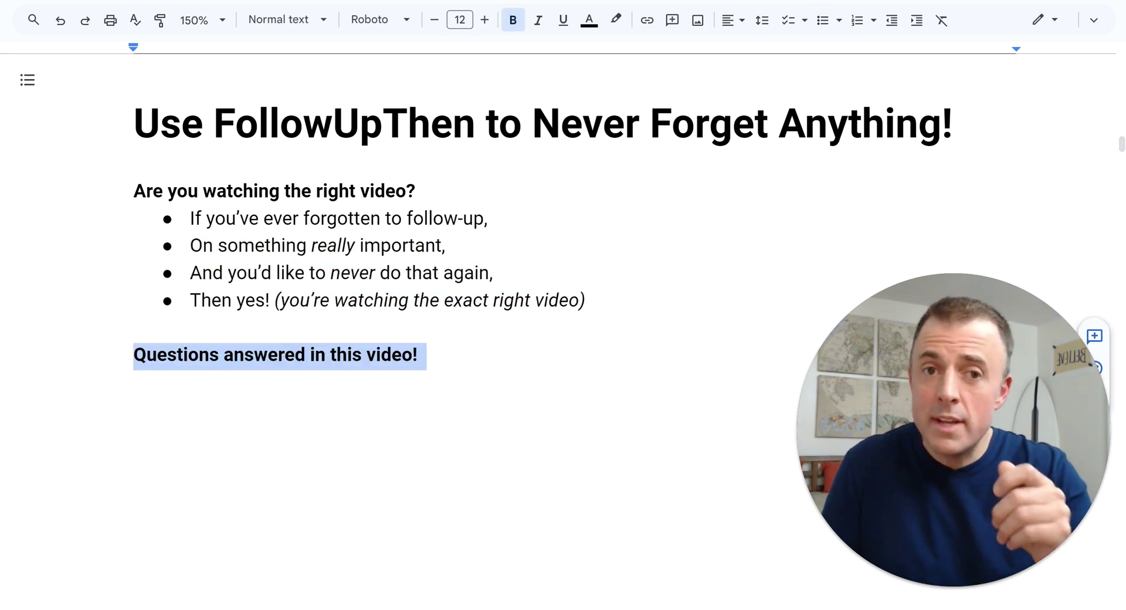
key(ctrl+z)
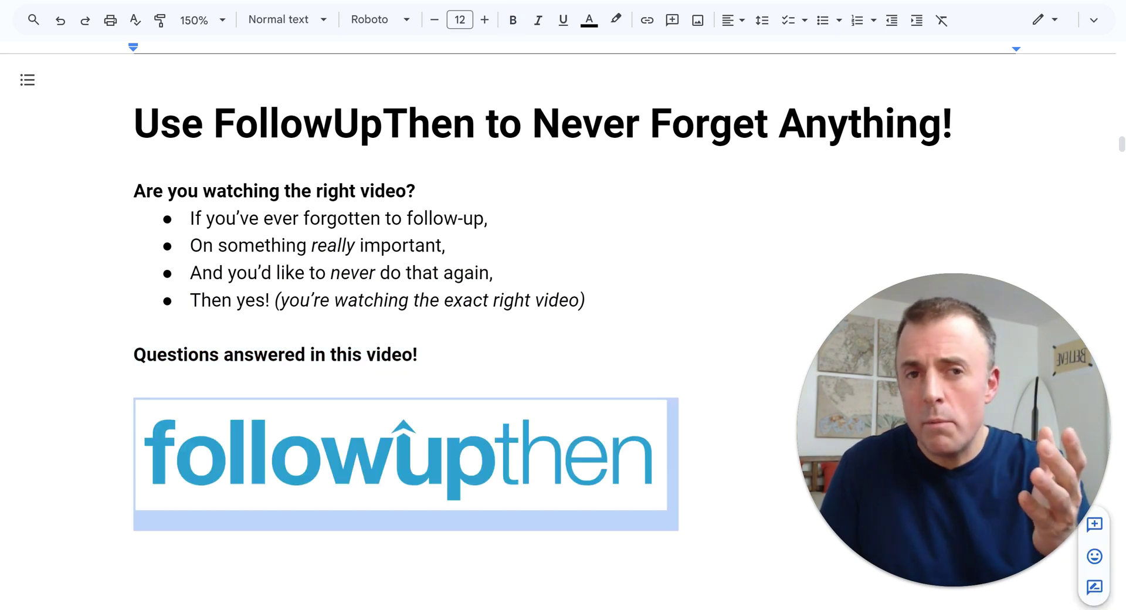
key(ctrl+z)
key(ctrl+z)
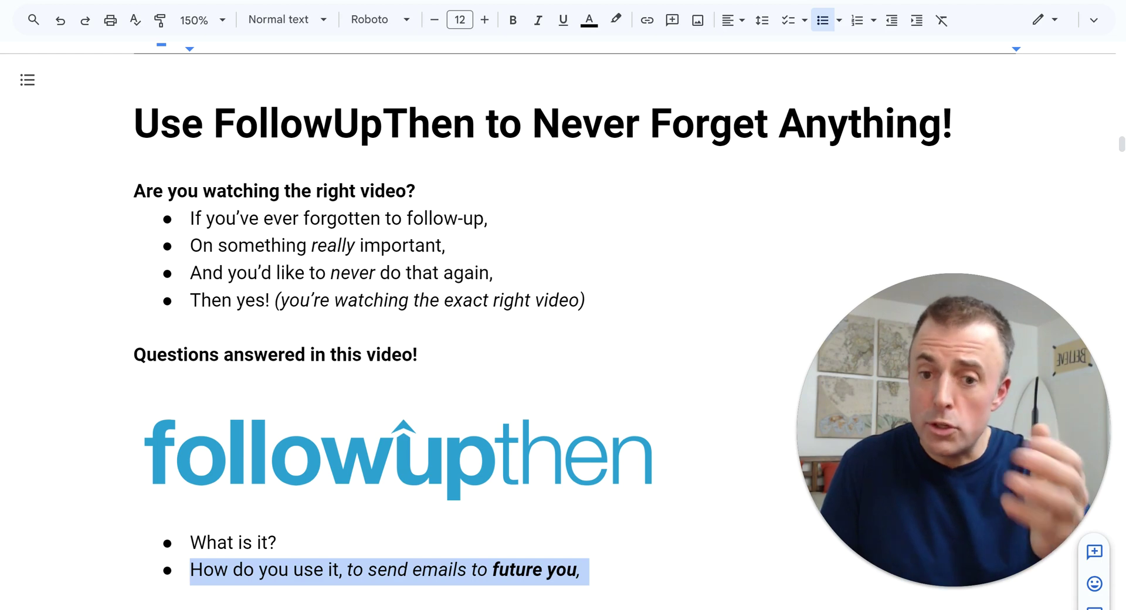
key(ctrl+z)
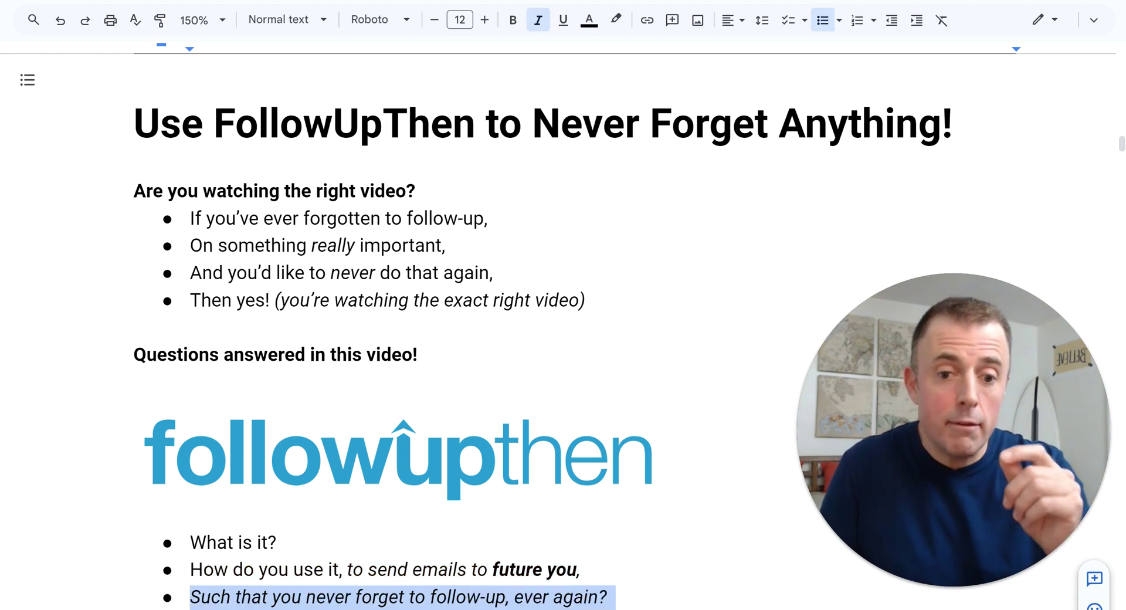
key(ctrl+z)
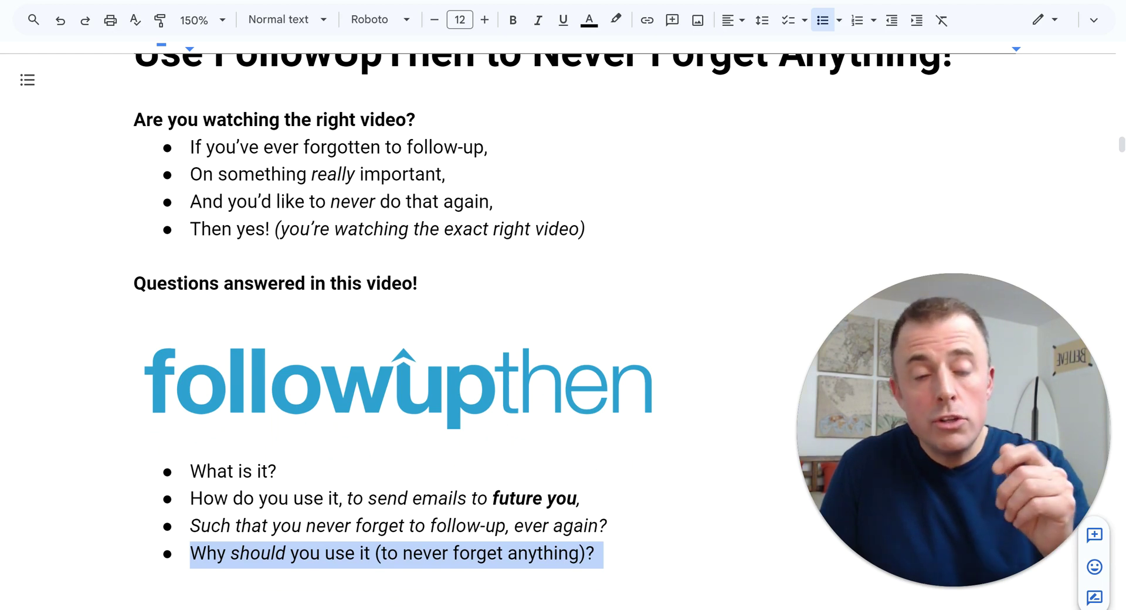
Undo the deletions of the "FollowUpThen – What is it?" heading, its bullets and the DeLorean image, through "But in the future (DeLorean not required)"
key(ctrl+z)
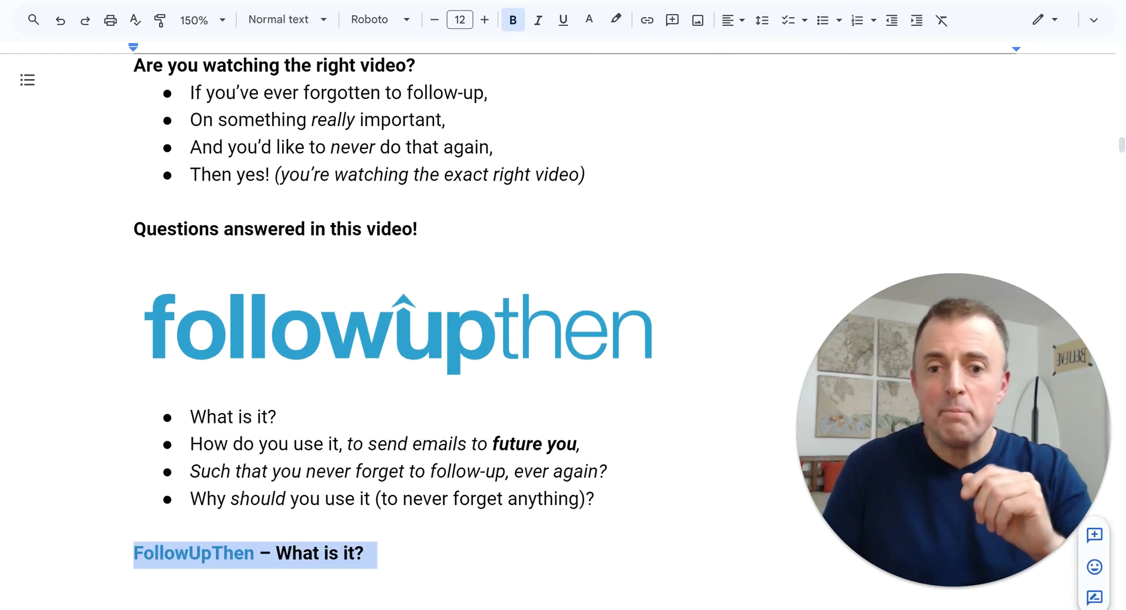
key(ctrl+z)
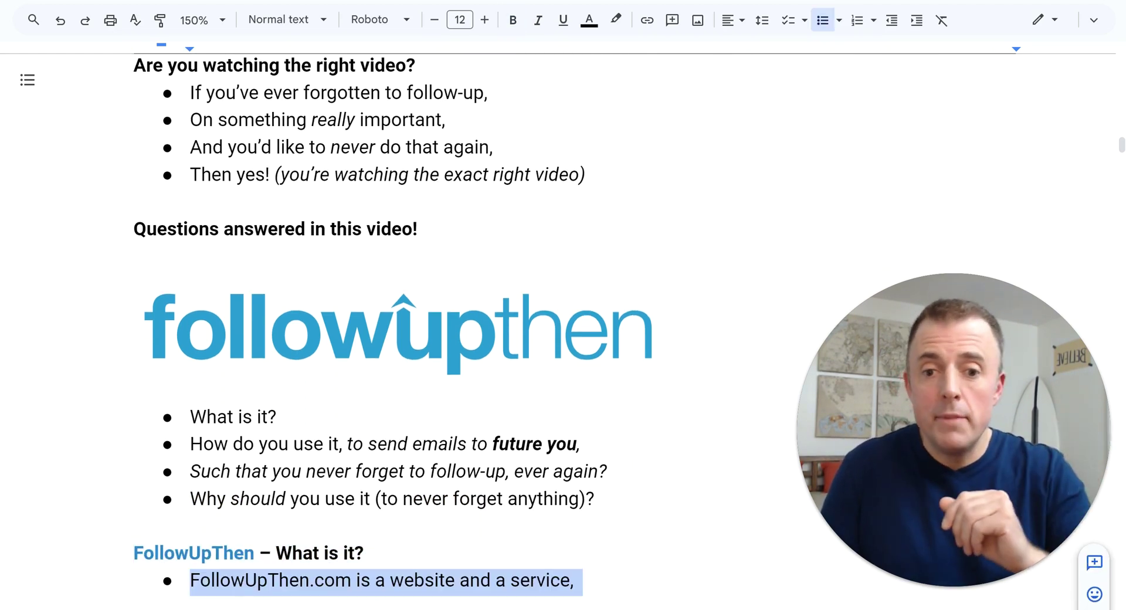
key(ctrl+z)
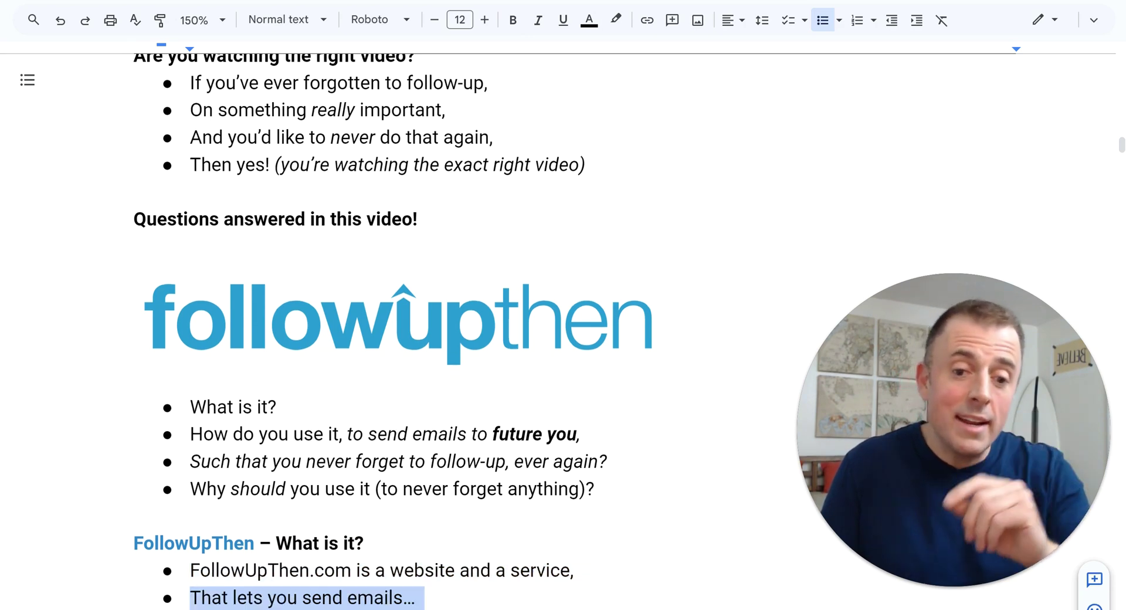
key(ctrl+z)
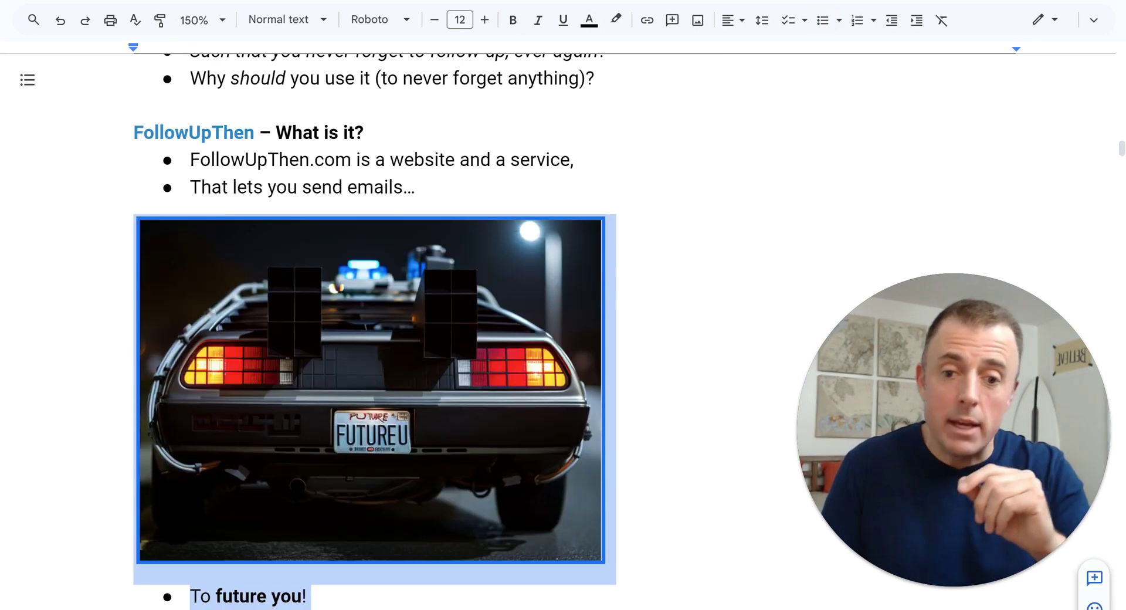
key(ctrl+z)
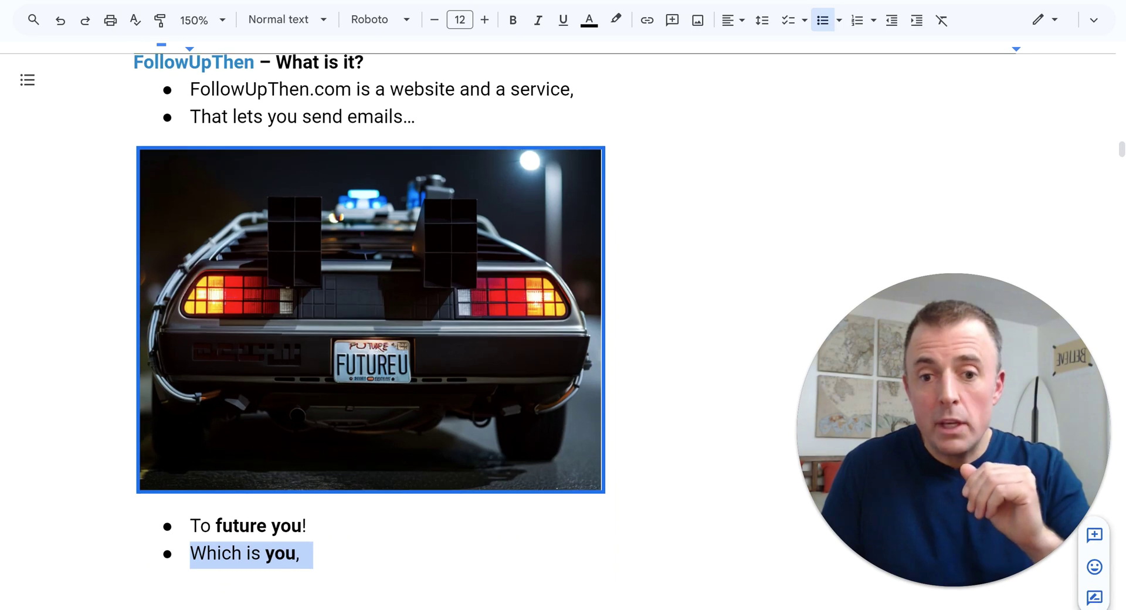
key(ctrl+z)
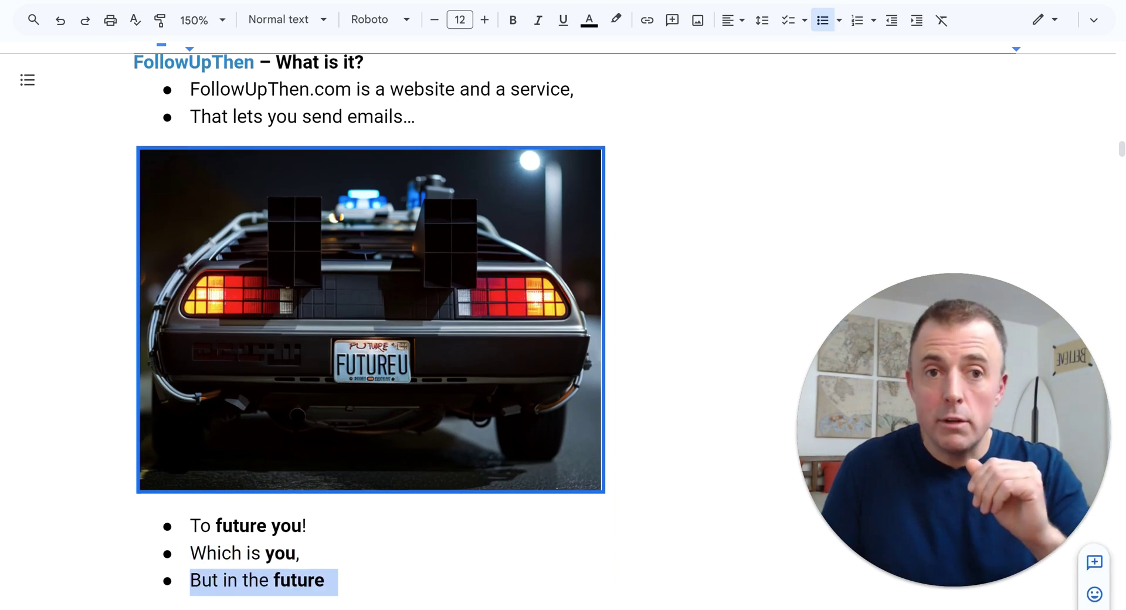
key(ctrl+z)
Undo the deletions of the bullets from "And when you're able to send email reminders to future you," through "NEVER had to remember to follow-up with other people?"
key(ctrl+z)
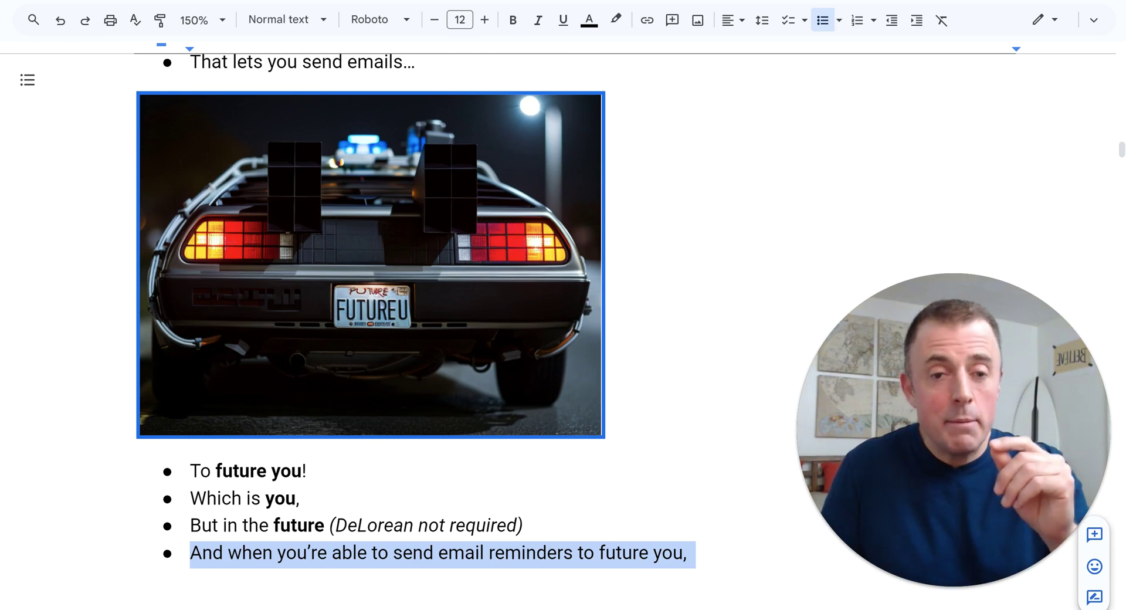
key(ctrl+z)
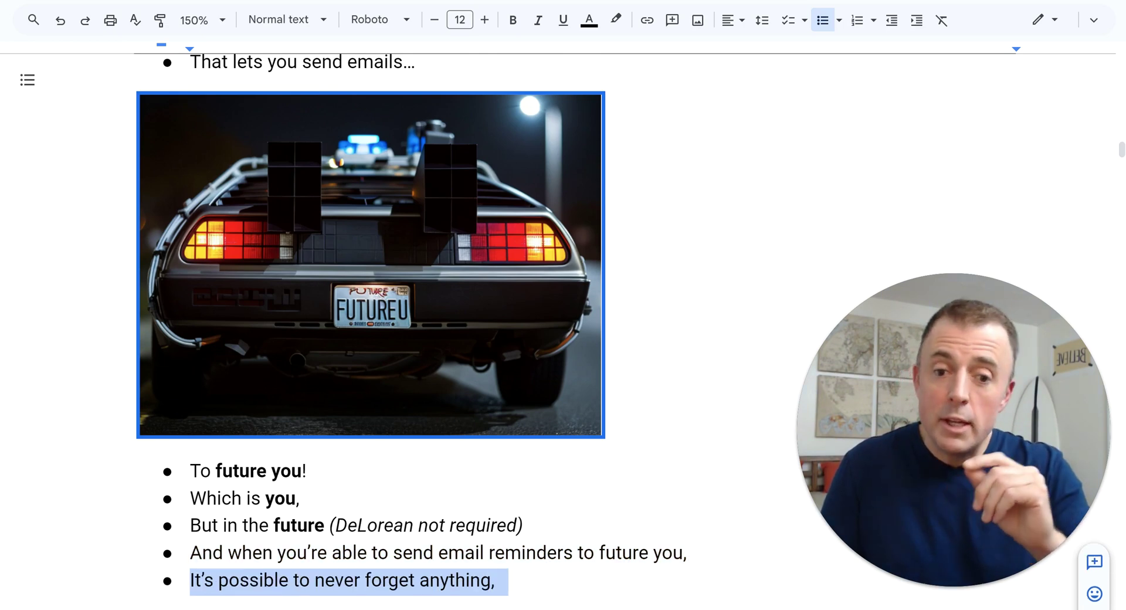
key(ctrl+z)
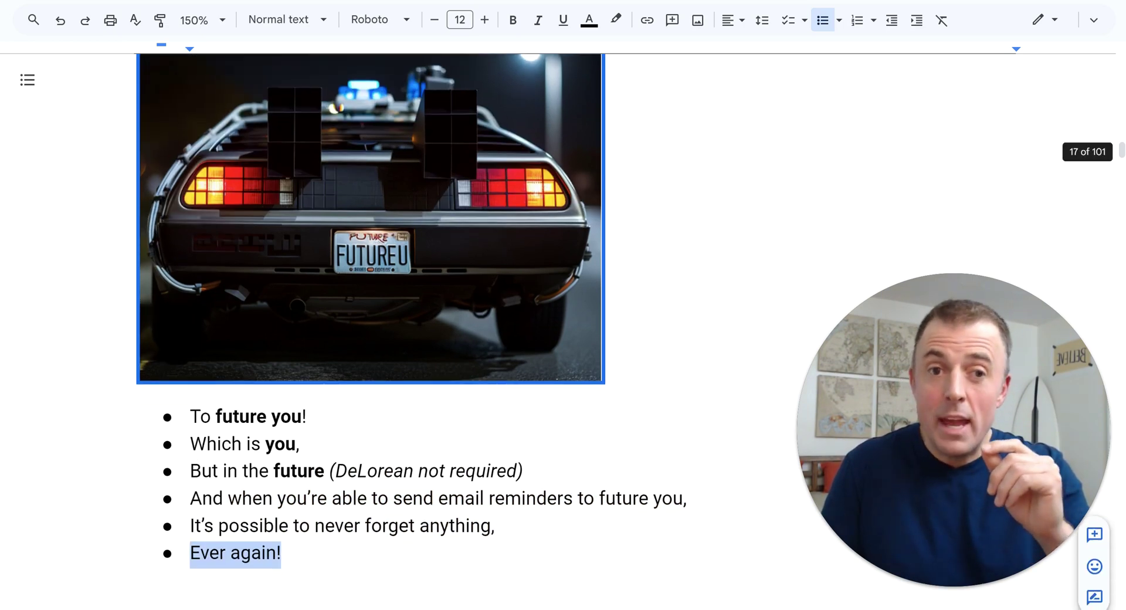
key(ctrl+z)
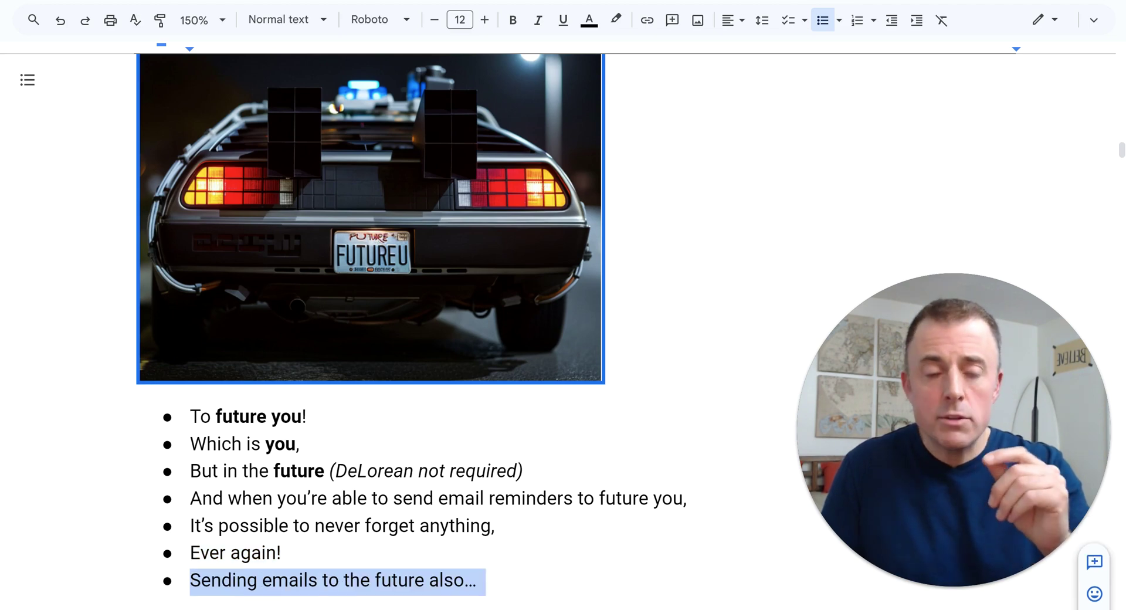
key(ctrl+z)
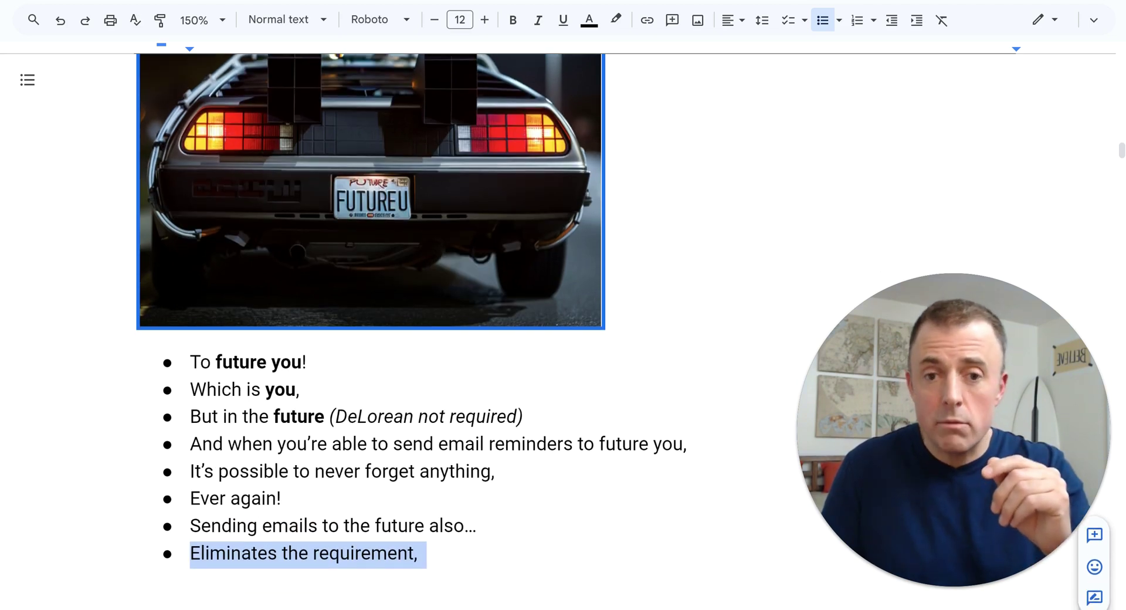
key(ctrl+z)
key(ctrl+z)
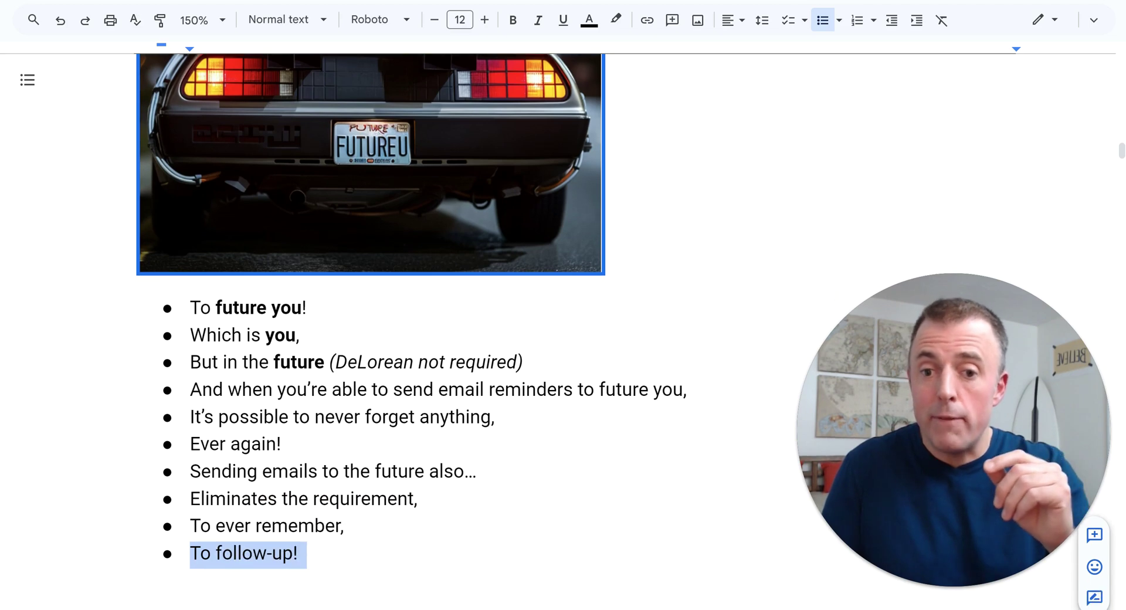
key(ctrl+z)
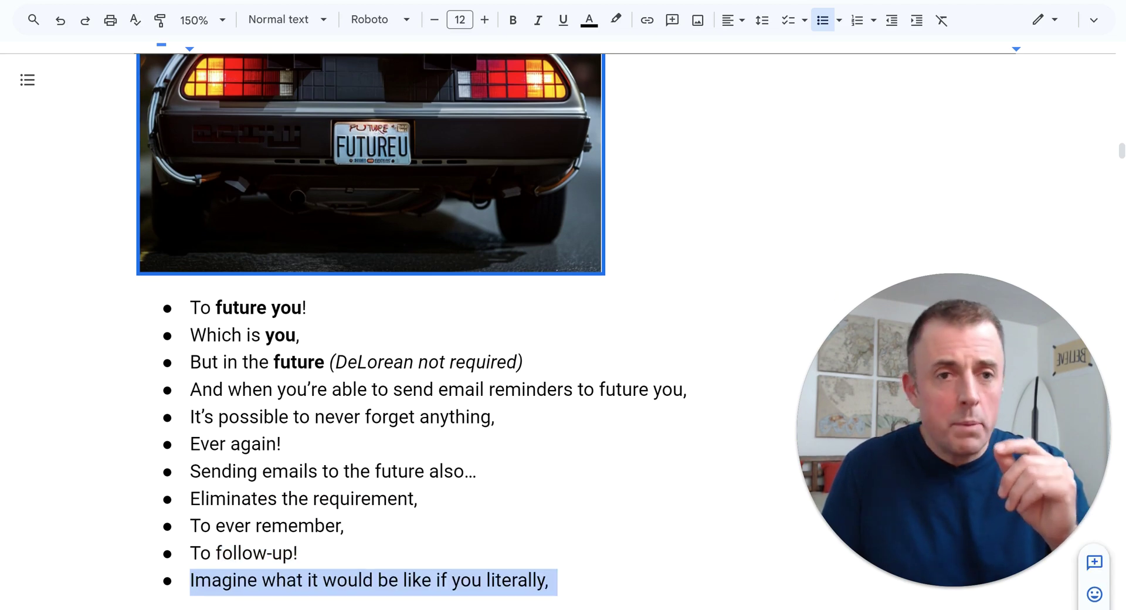
key(ctrl+z)
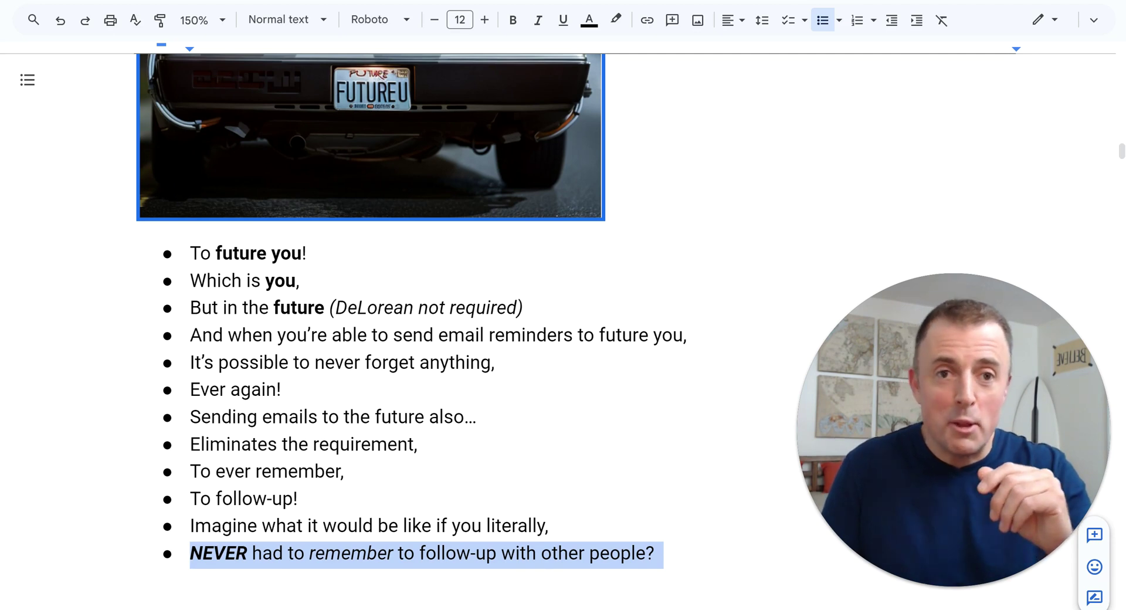
Undo the deletions of the cluttered-head illustration and the bullets below it, through "What if this list in your head,"
key(ctrl+z)
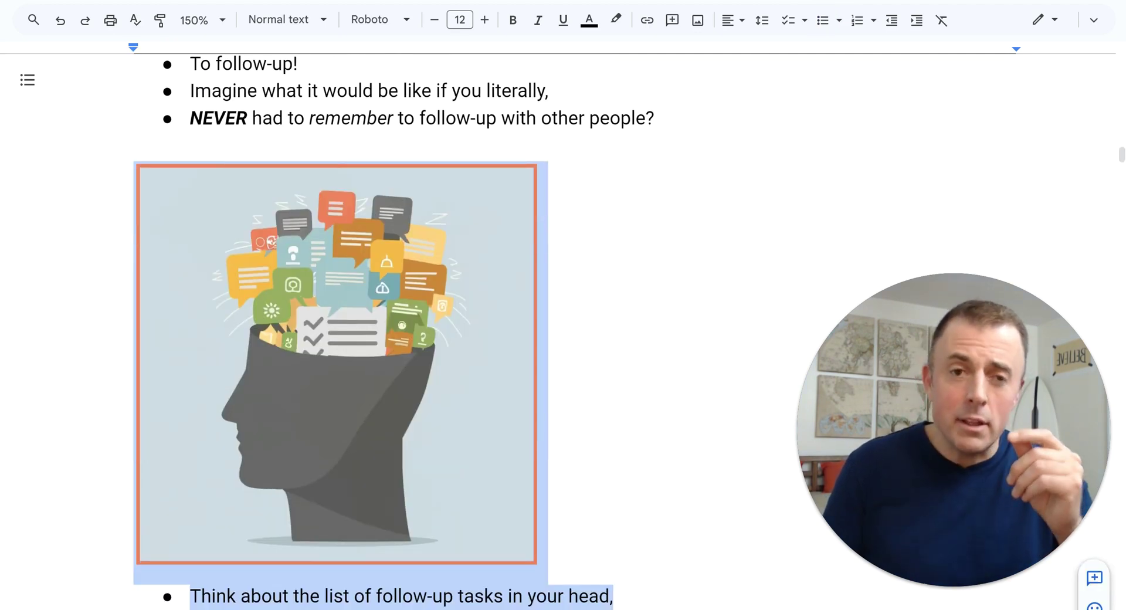
key(ctrl+z)
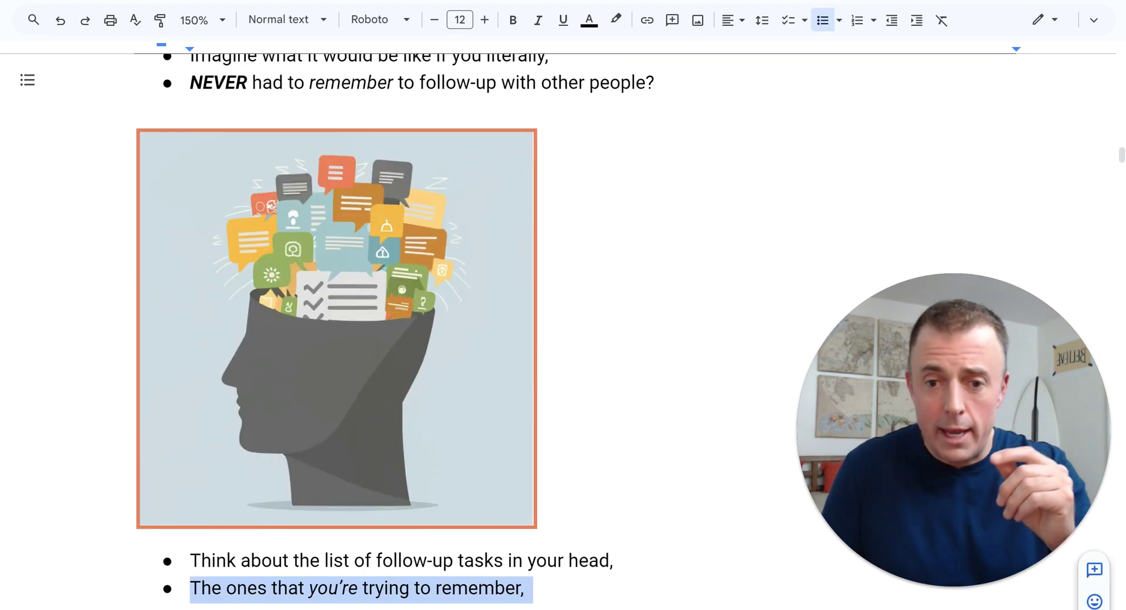
key(ctrl+z)
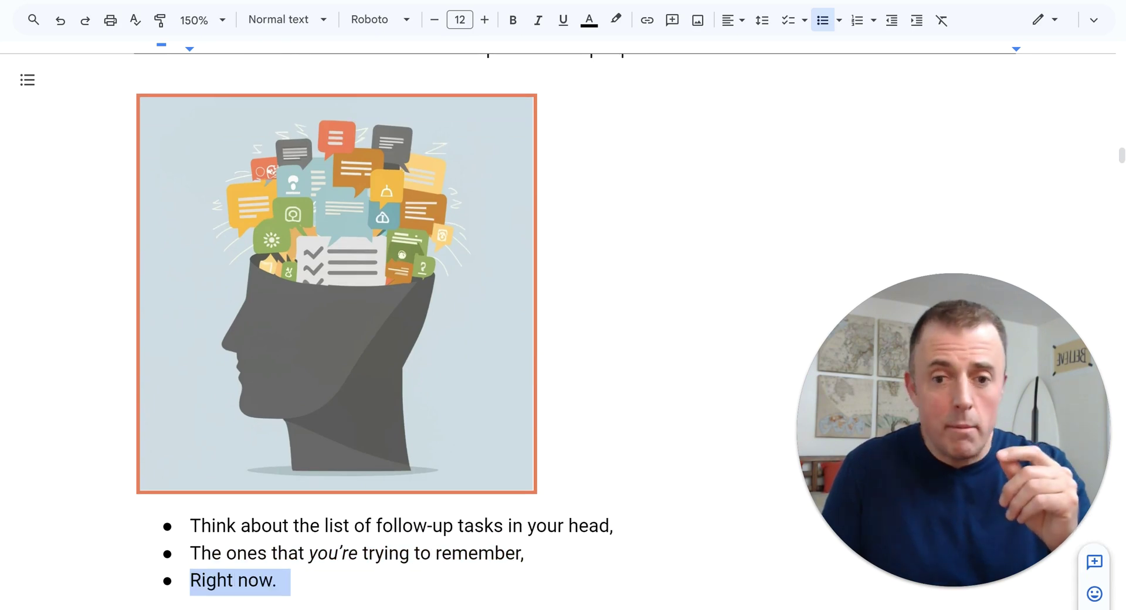
key(ctrl+z)
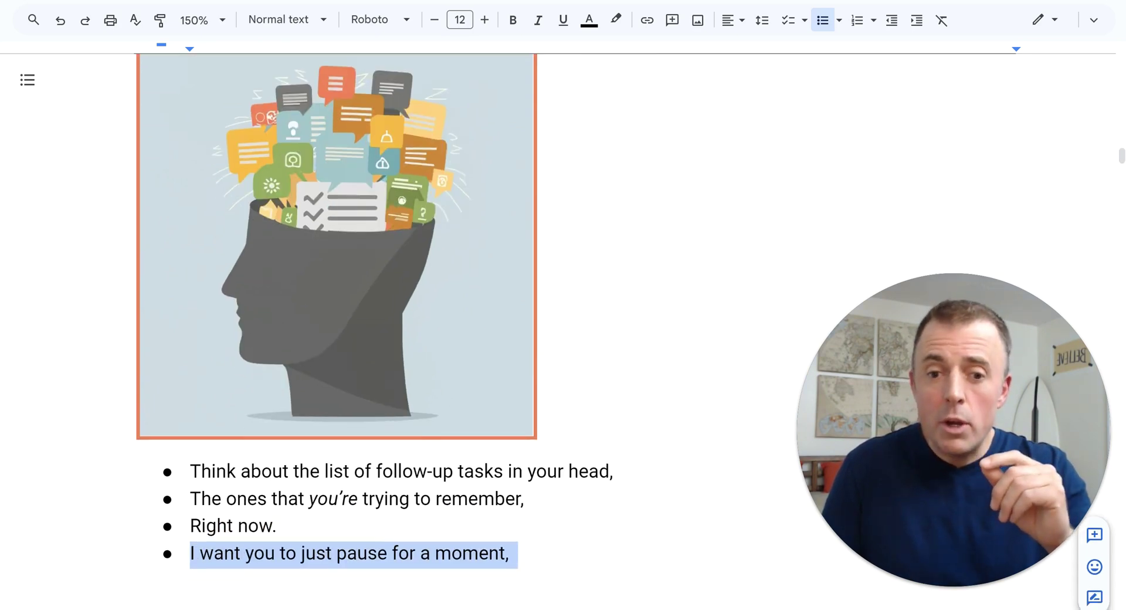
key(ctrl+z)
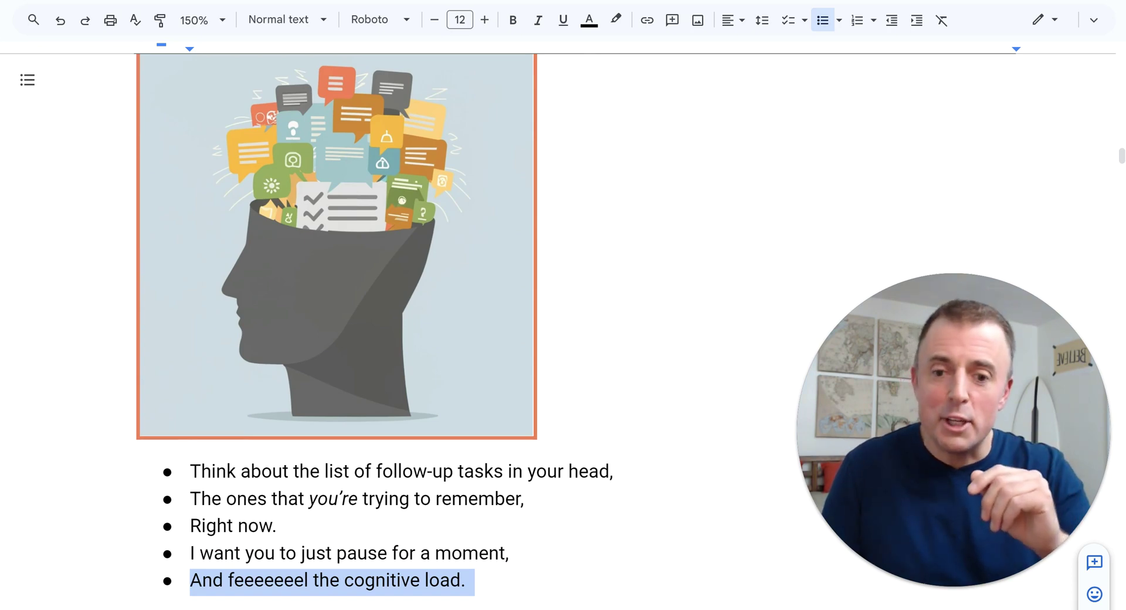
key(ctrl+z)
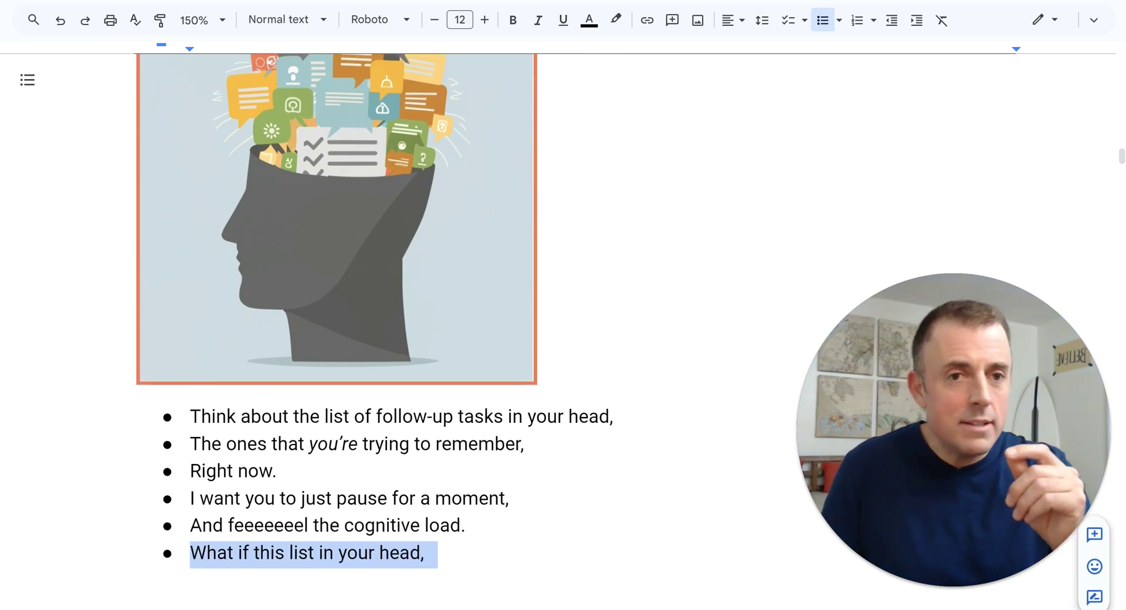
Undo the deletions of the smiling-head and light-bulb images with their bullets, from "Just magically disappeared," through "Right when you need it."
key(ctrl+z)
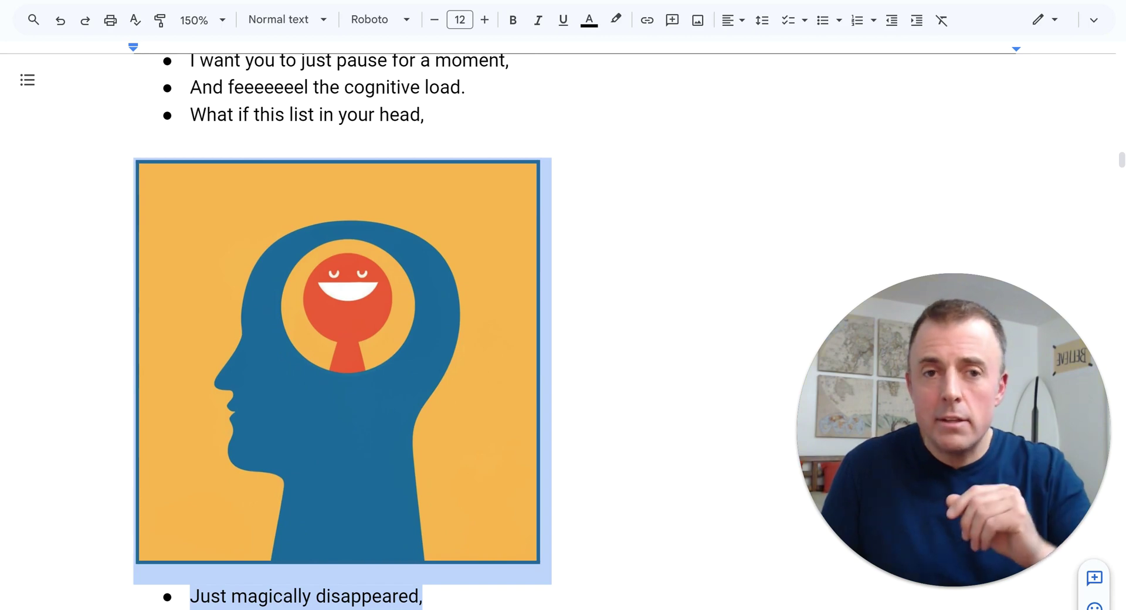
key(ctrl+z)
key(ctrl+z)
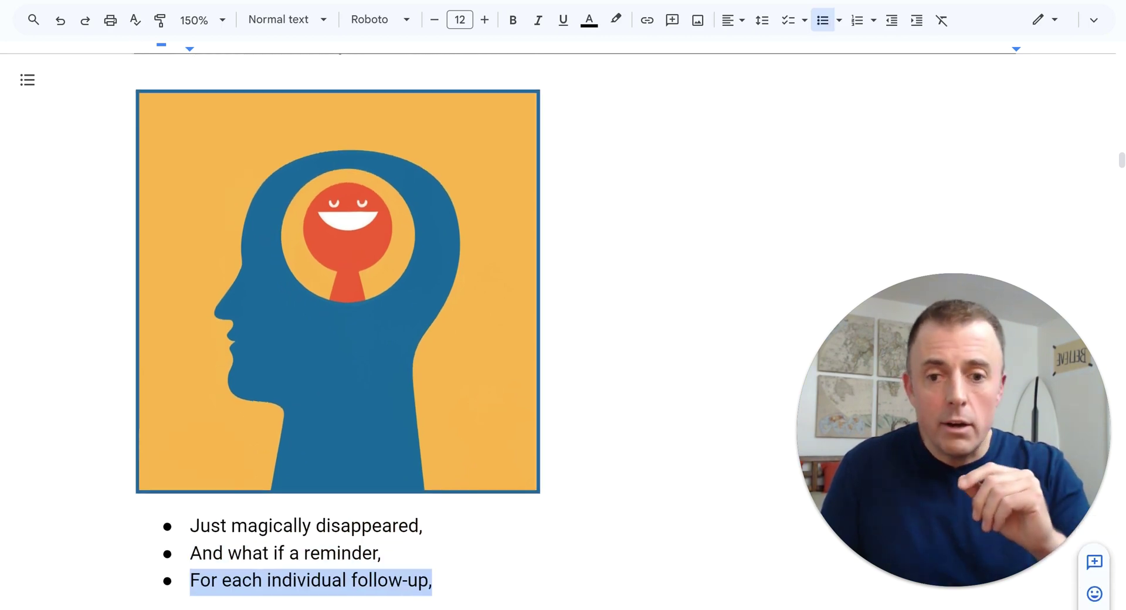
key(ctrl+z)
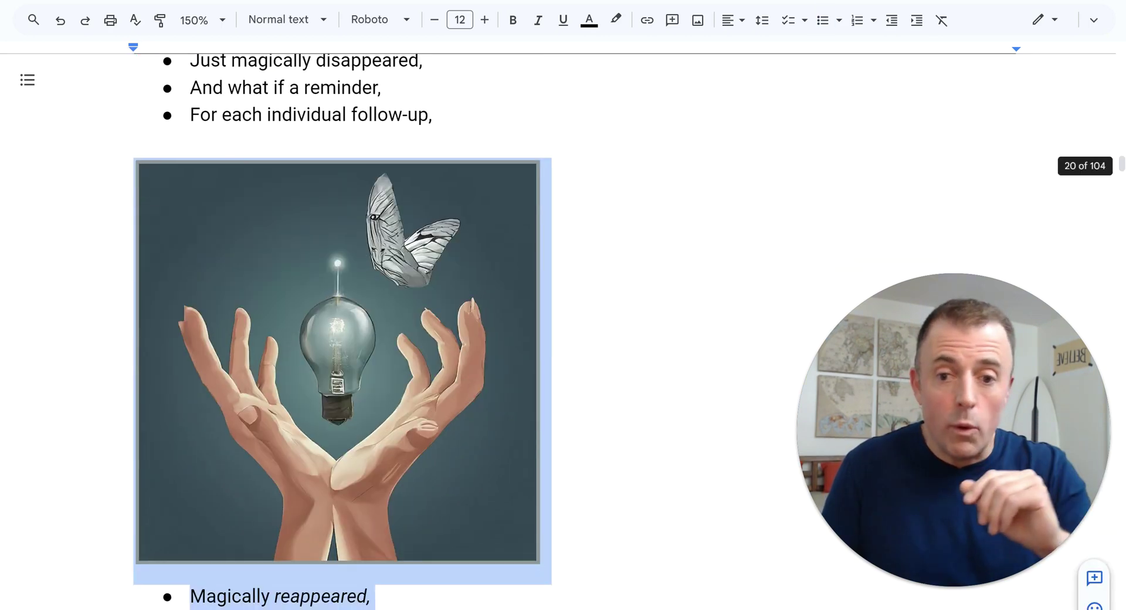
key(ctrl+z)
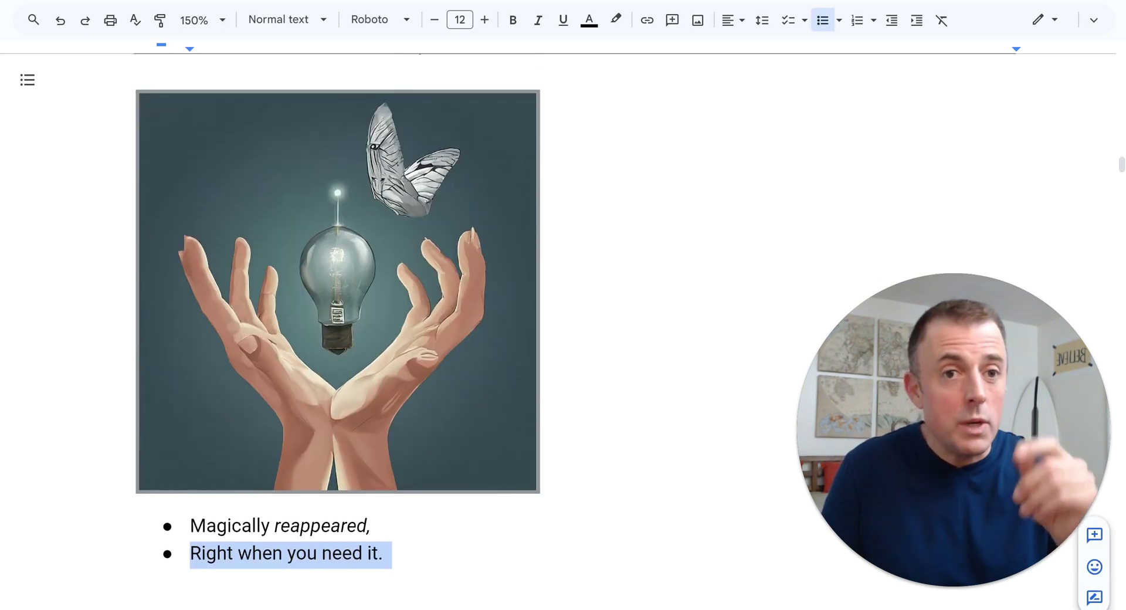
Undo the deletions of "Does this sound helpful to you?", the photo of the impatient woman and the reply bullets through "Yes, let's!"
key(ctrl+z)
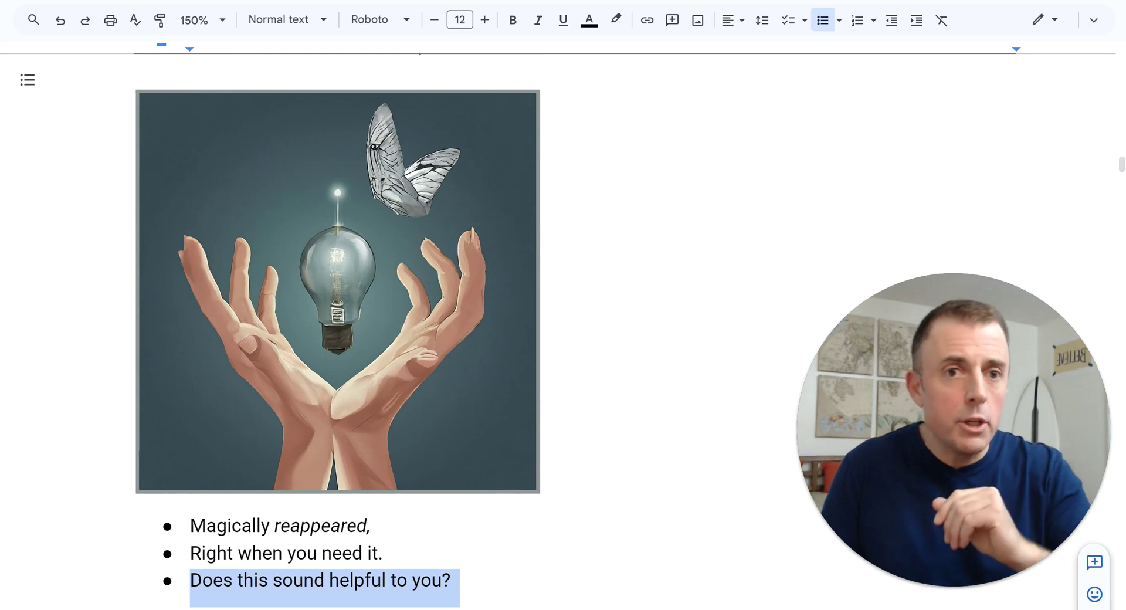
key(ctrl+z)
key(ctrl+z)
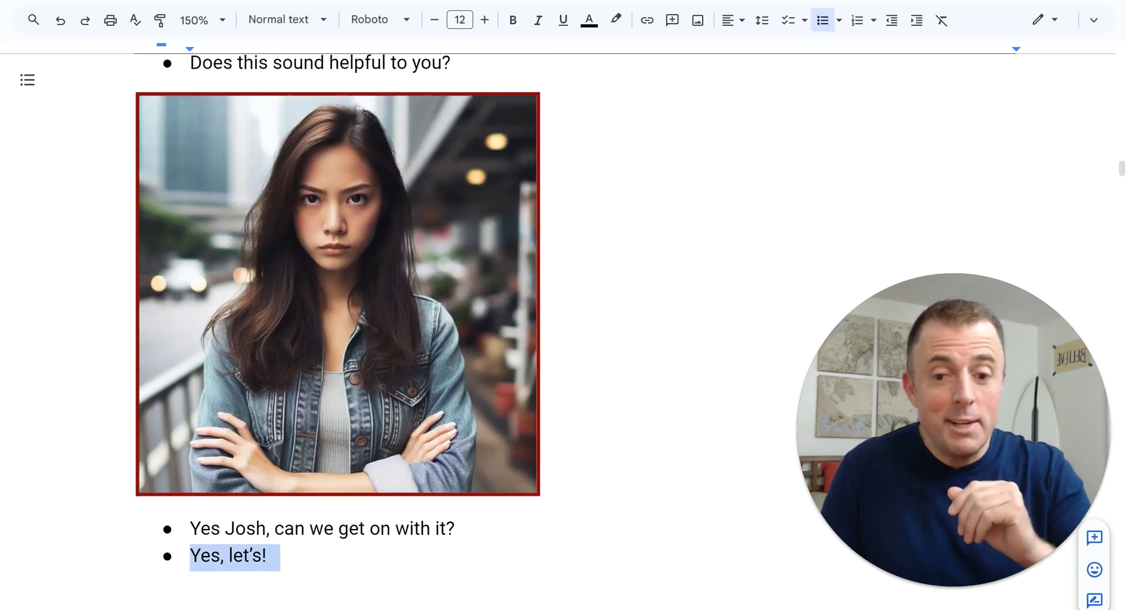
Undo the deletions of "So…", the heading "FollowUpThen – How do you use it?", the DeLorean photo and the bullets through "Such that you never forget anything,"
key(ctrl+z)
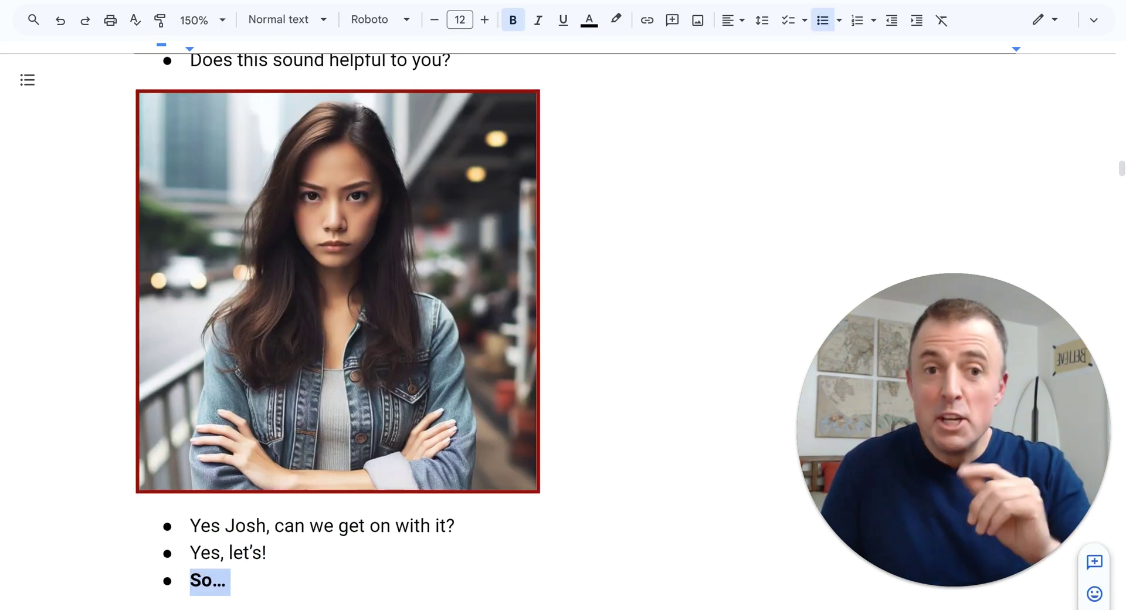
key(ctrl+z)
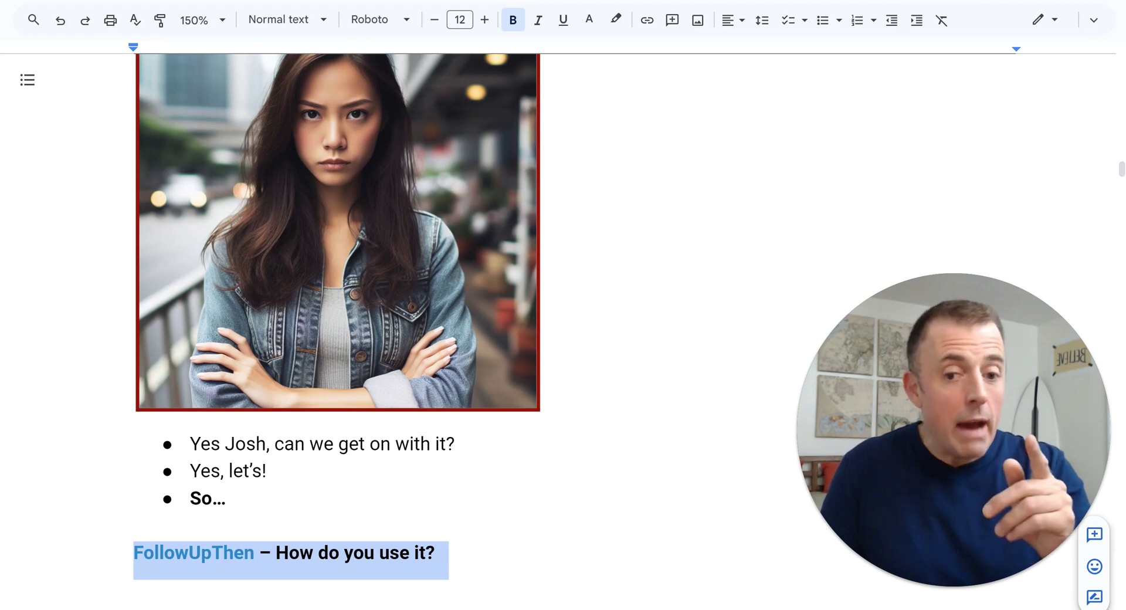
key(ctrl+z)
key(ctrl+z)
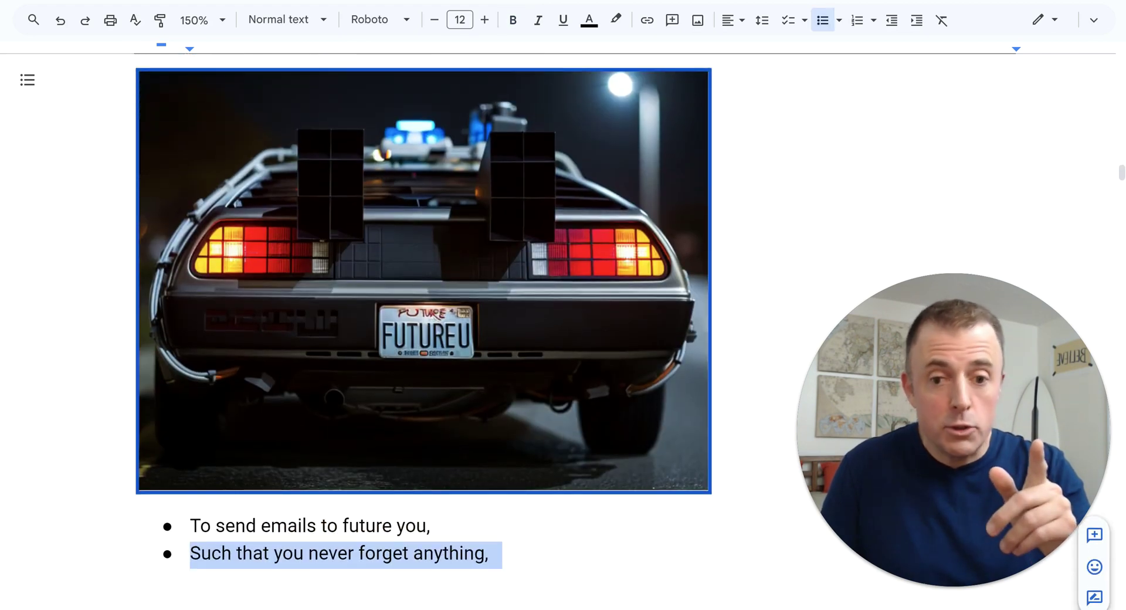
Undo the deletions of the bullets from "Or ever have to remember to follow-up," through "**The first, starts with an email to Elon Musk…"
key(ctrl+z)
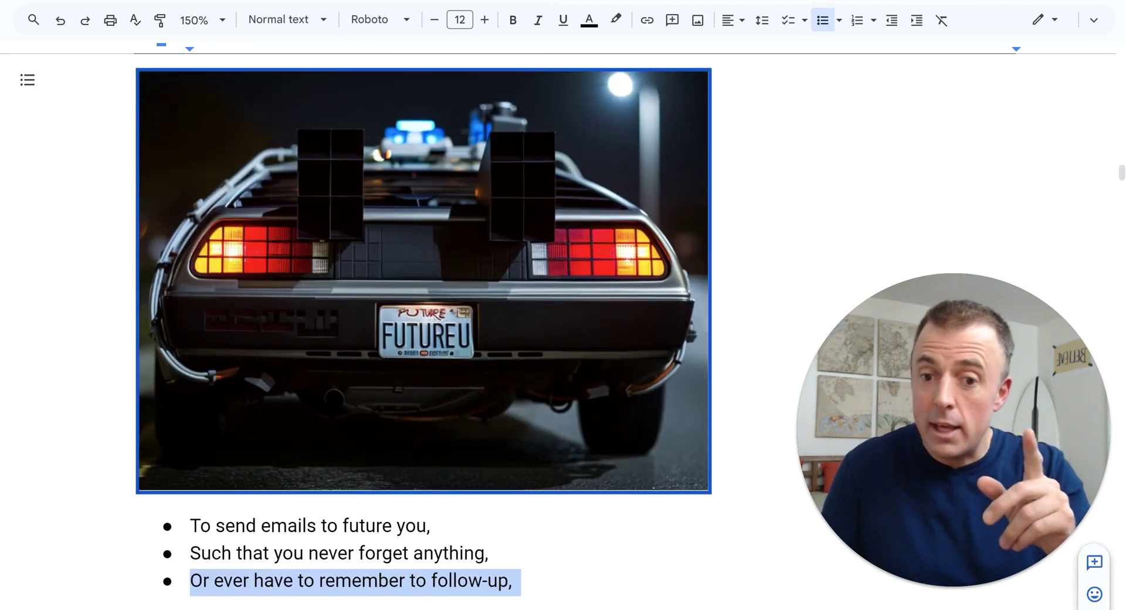
key(ctrl+z)
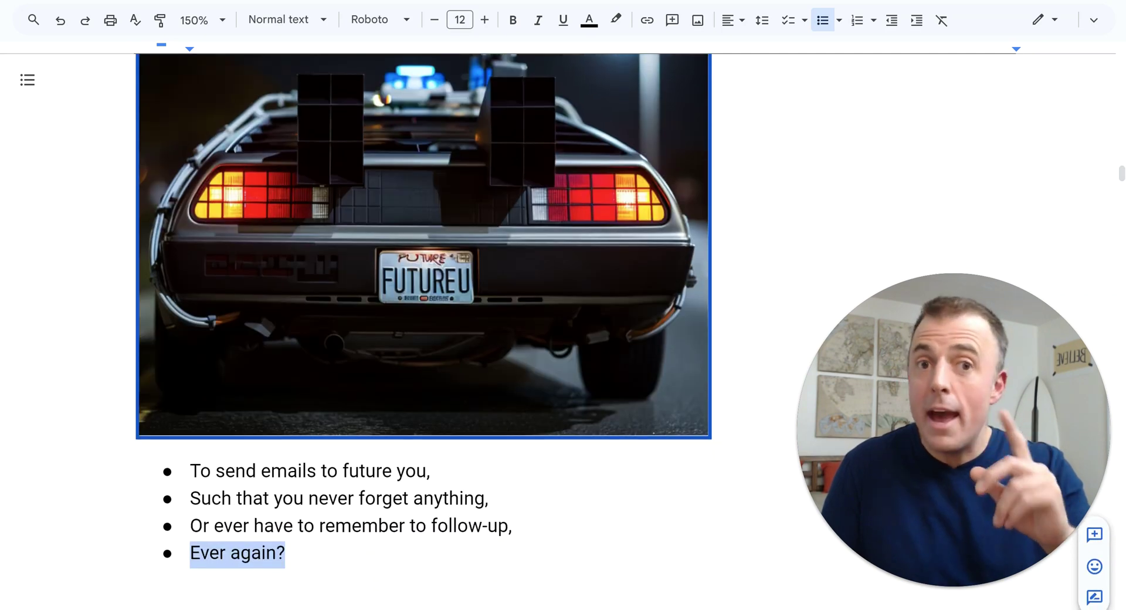
key(ctrl+z)
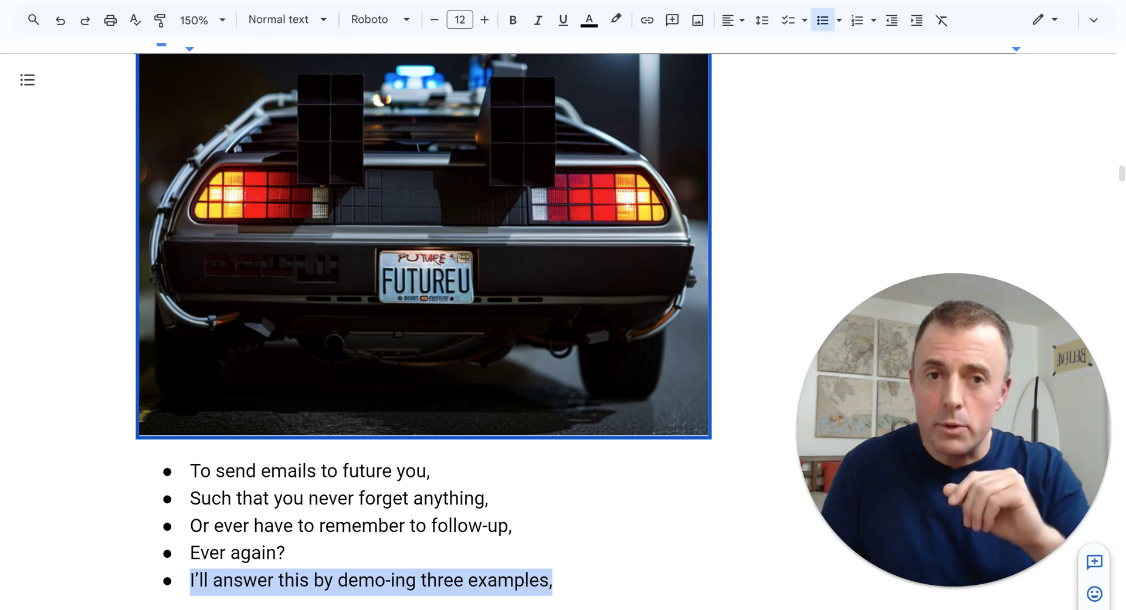
key(ctrl+z)
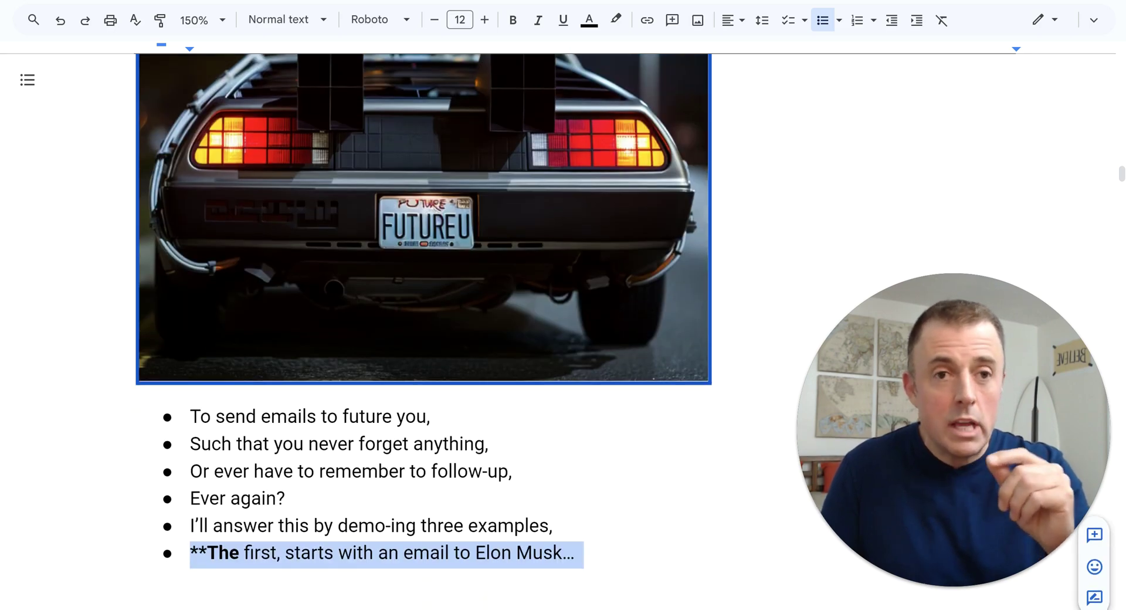
Undo the deletions of the example sections from "#1 - Elon: How to Never Forget to Follow-up!" through "#3 - How to Never Forget Anything!"
key(ctrl+z)
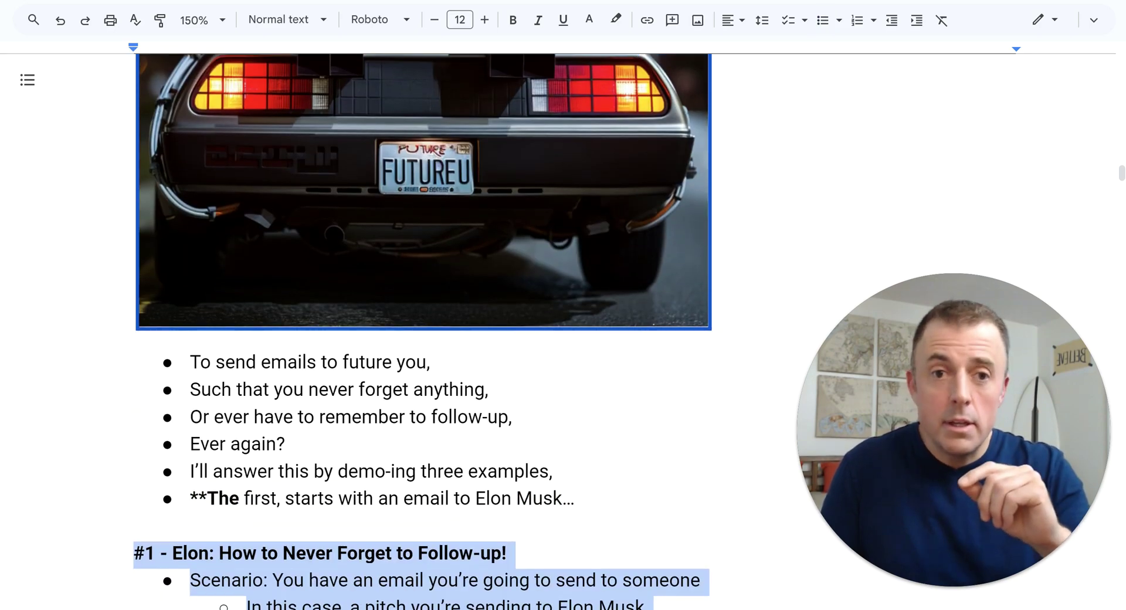
key(ctrl+z)
key(ctrl+z)
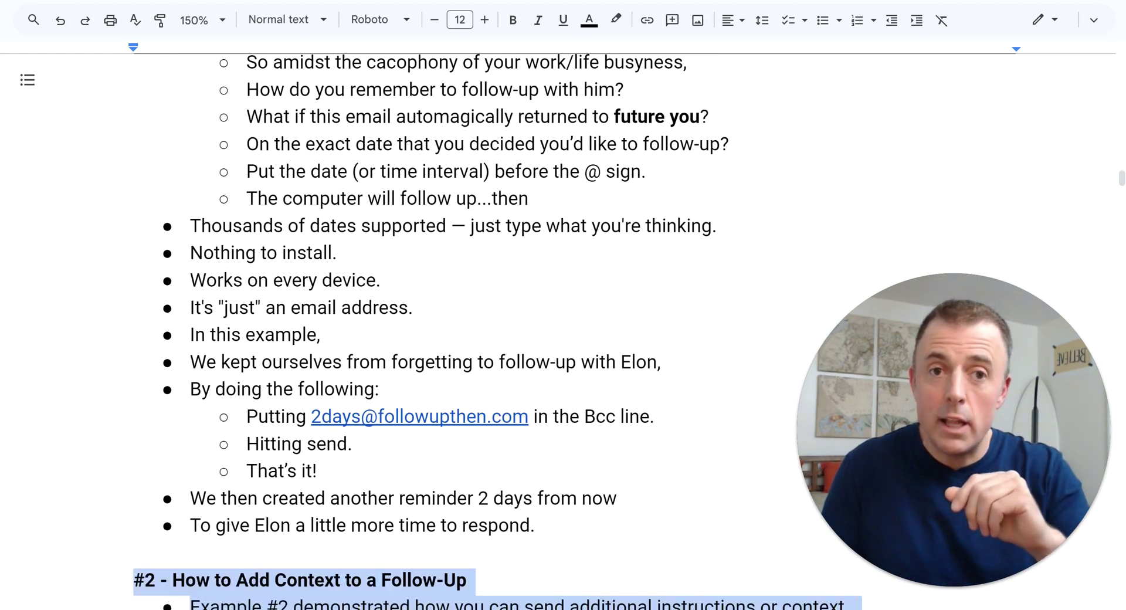
key(ctrl+z)
key(ctrl+z)
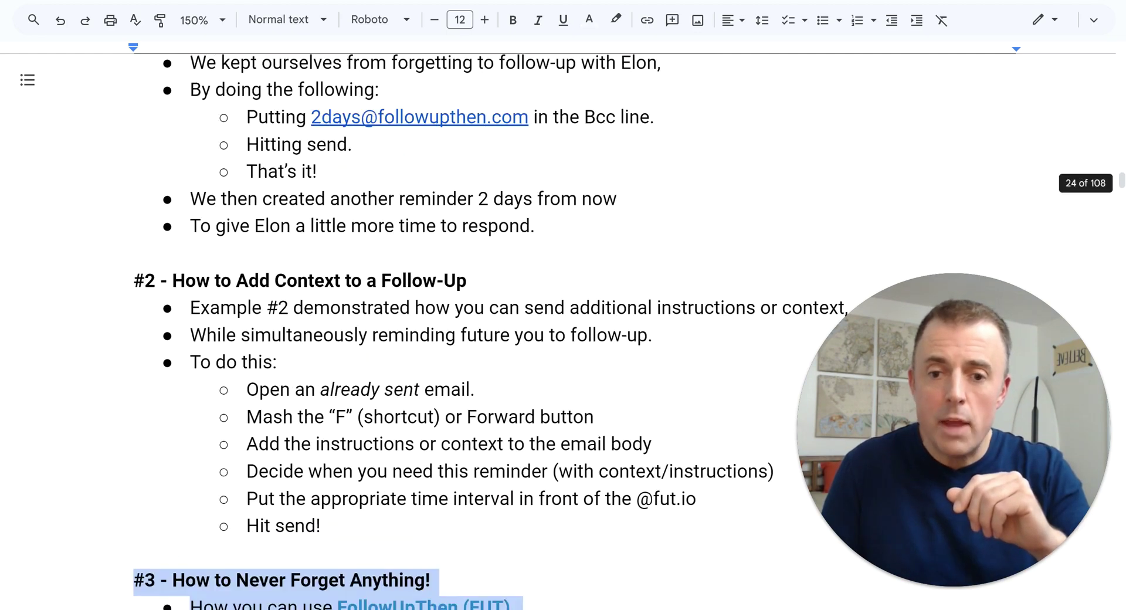
key(ctrl+z)
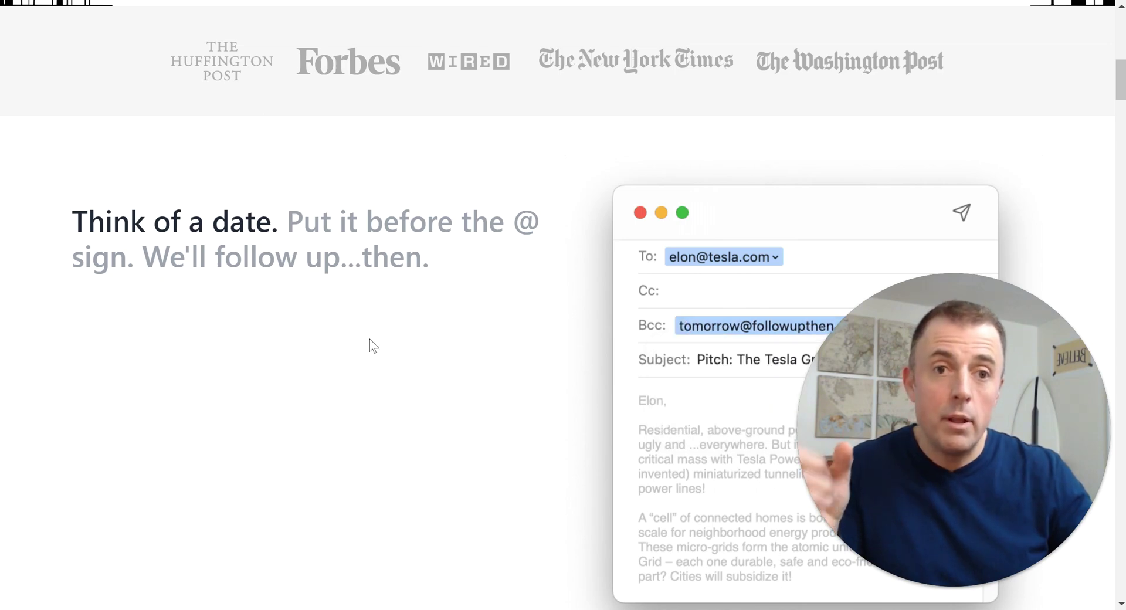
Read the FollowUpThen website's sections on putting a date before the @ sign, the supported dates and installation
scroll(370, 339, down, 1)
scroll(369, 339, down, 4)
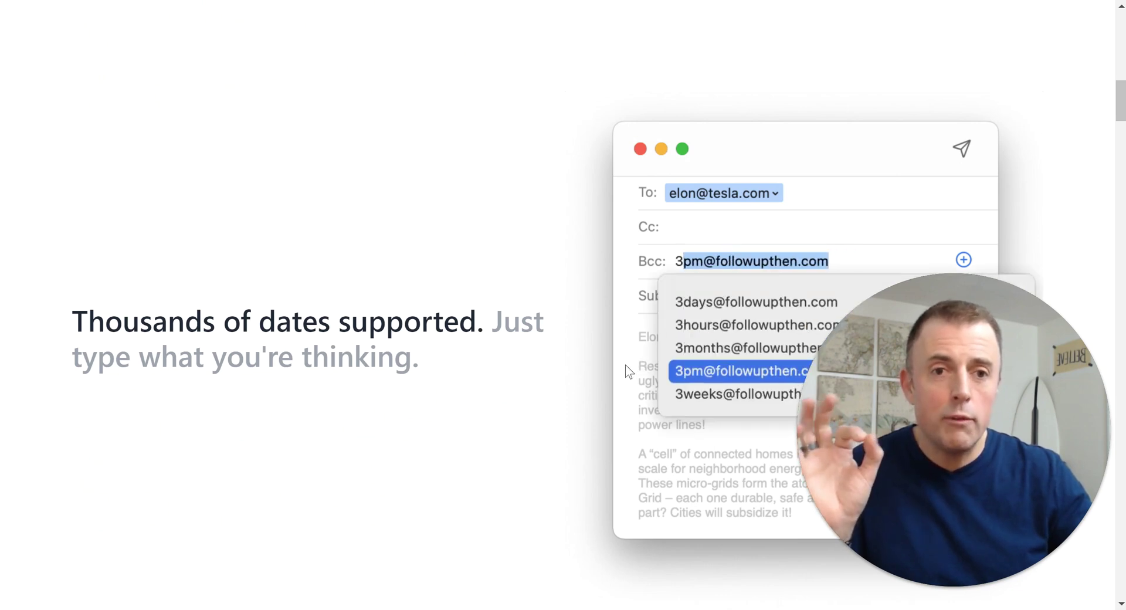
scroll(452, 453, down, 8)
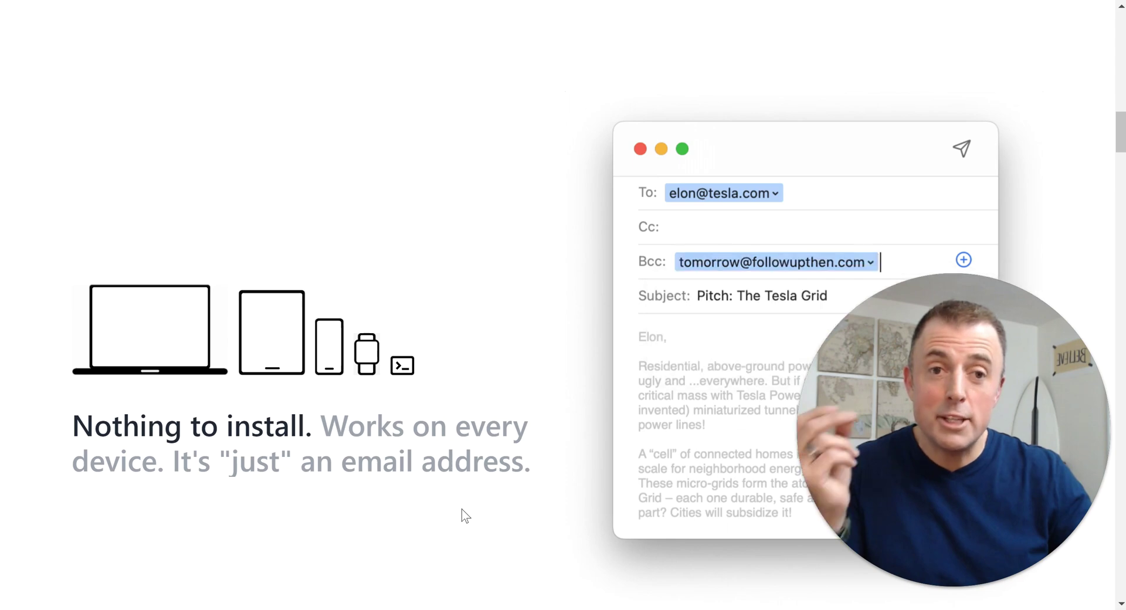
scroll(465, 517, down, 3)
scroll(465, 516, down, 5)
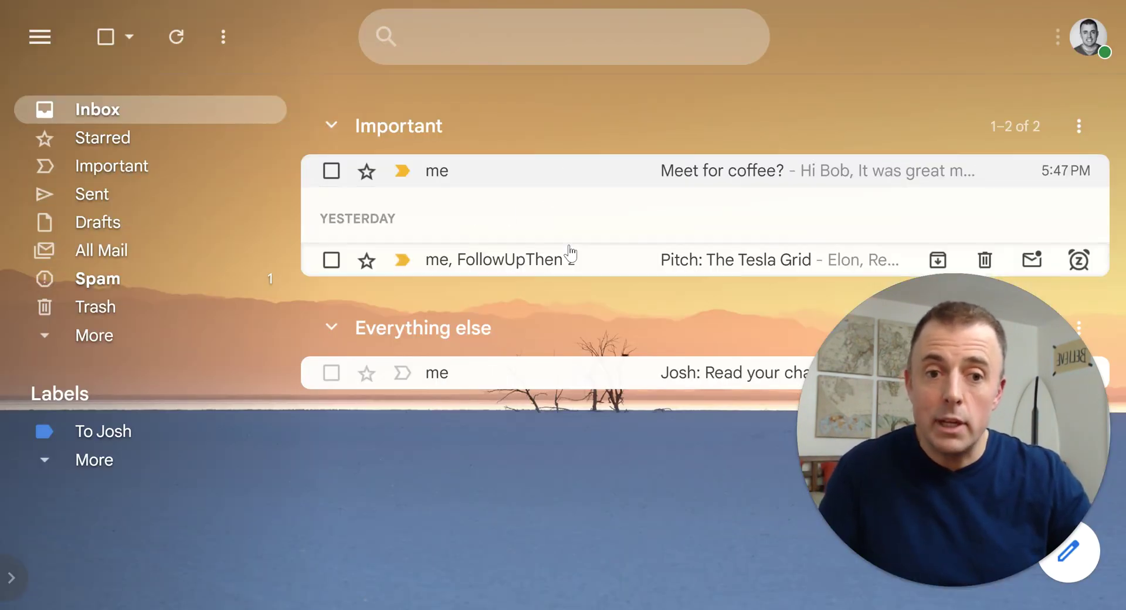
In Gmail, open the "Pitch: The Tesla Grid" conversation and show the original message's recipient details
click(565, 263)
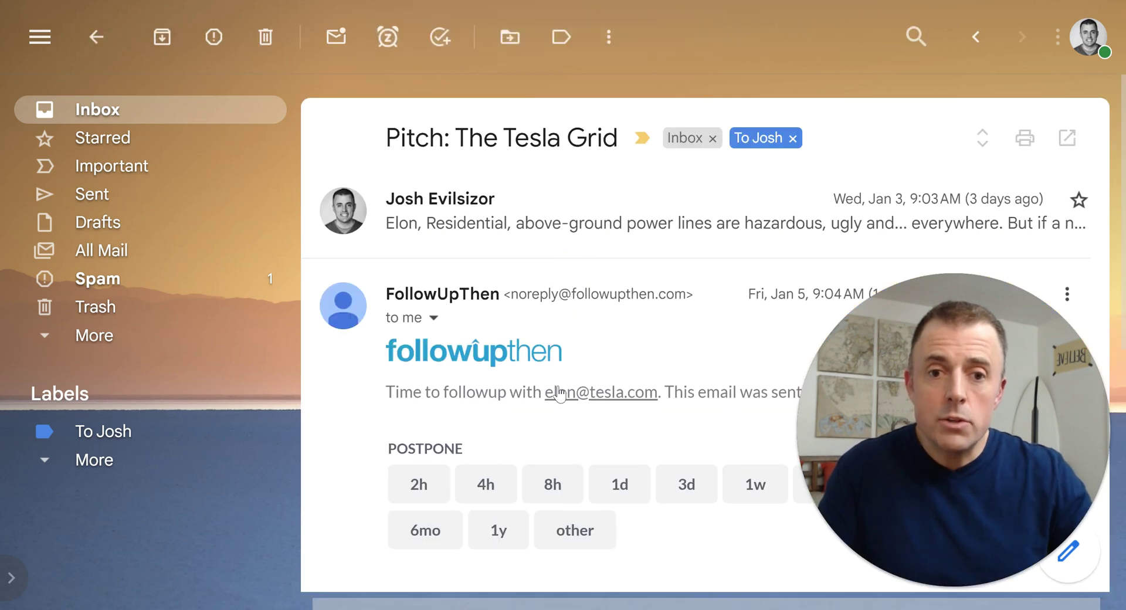
click(628, 243)
scroll(624, 352, down, 1)
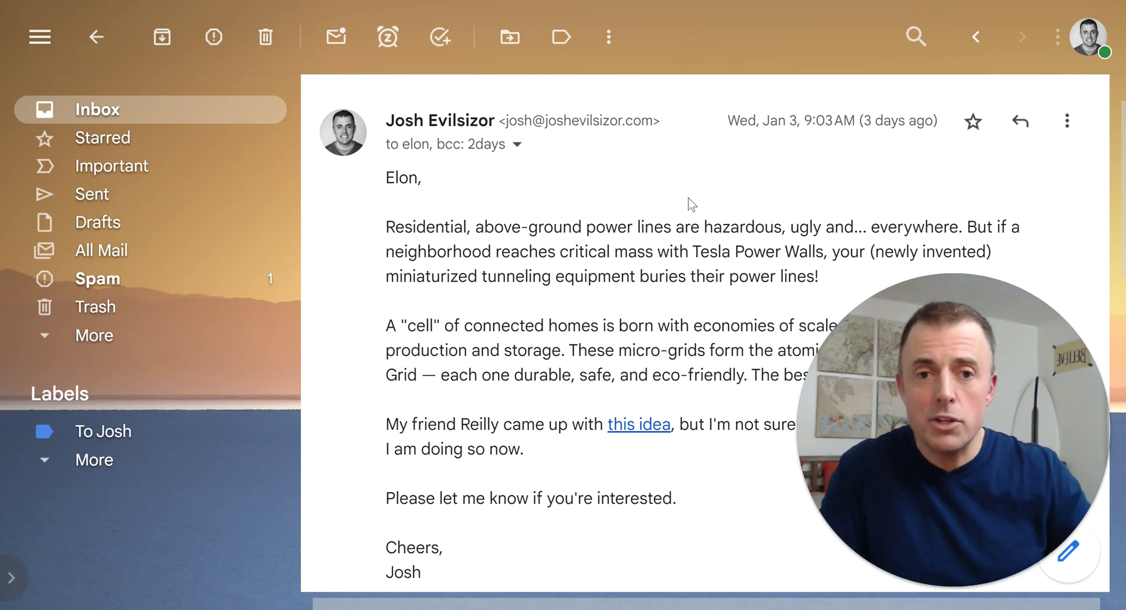
click(518, 145)
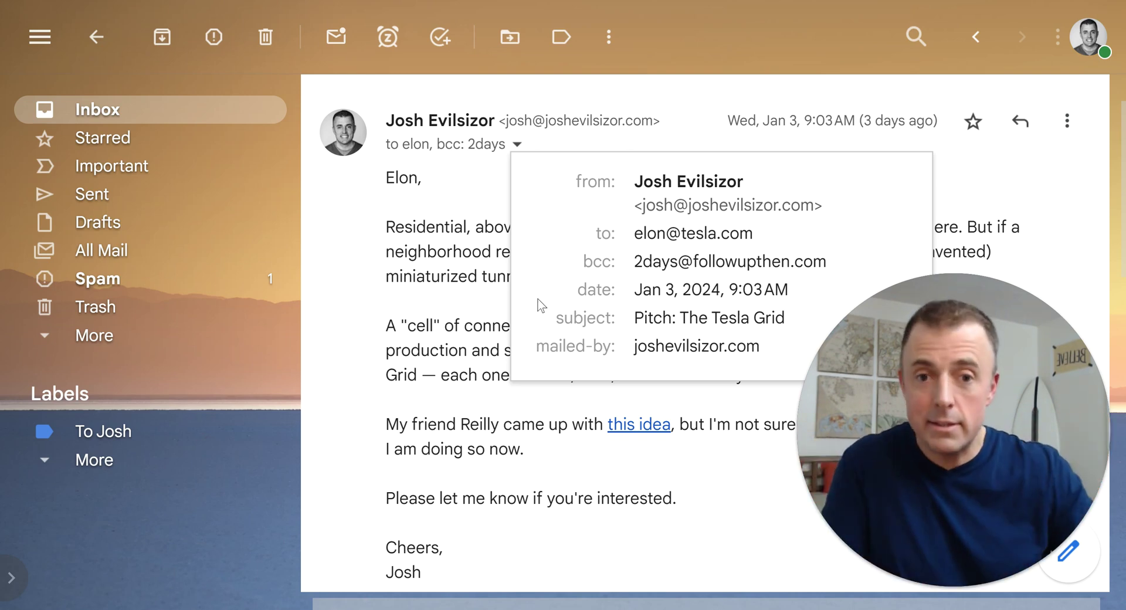
Collapse the original pitch message and review the FollowUpThen reminder with its postpone options and scheduling note
click(447, 278)
click(688, 141)
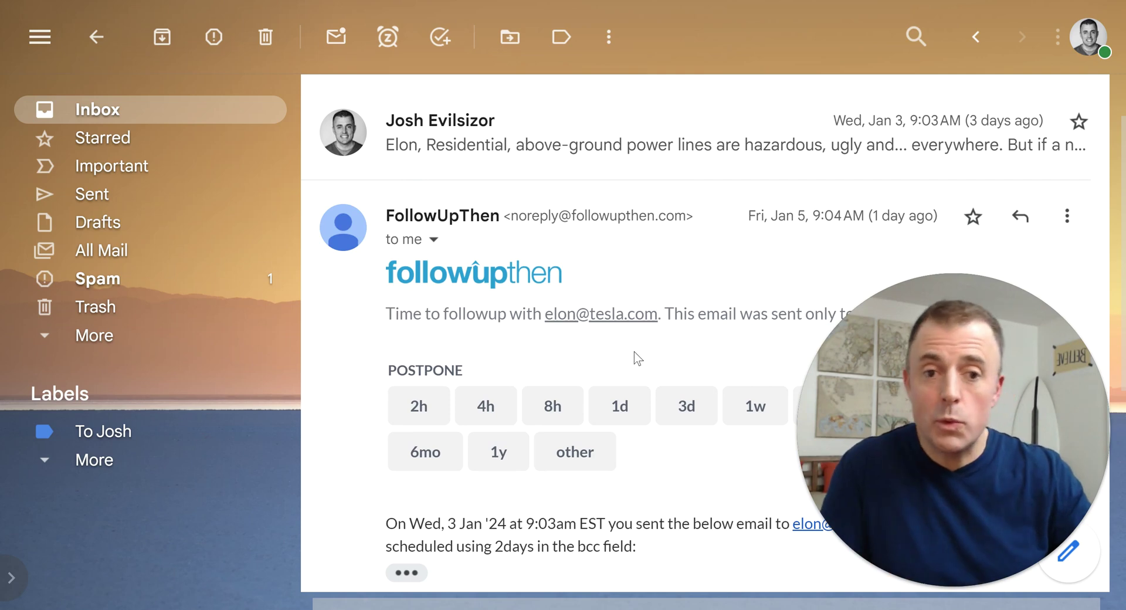
scroll(635, 352, down, 1)
scroll(676, 413, down, 1)
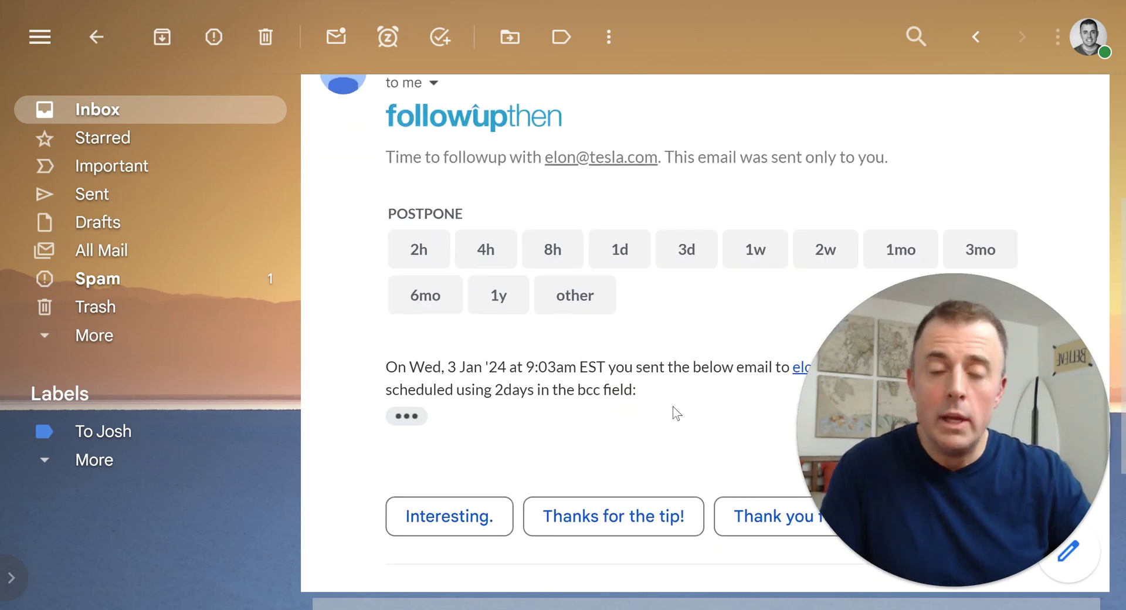
scroll(691, 395, up, 3)
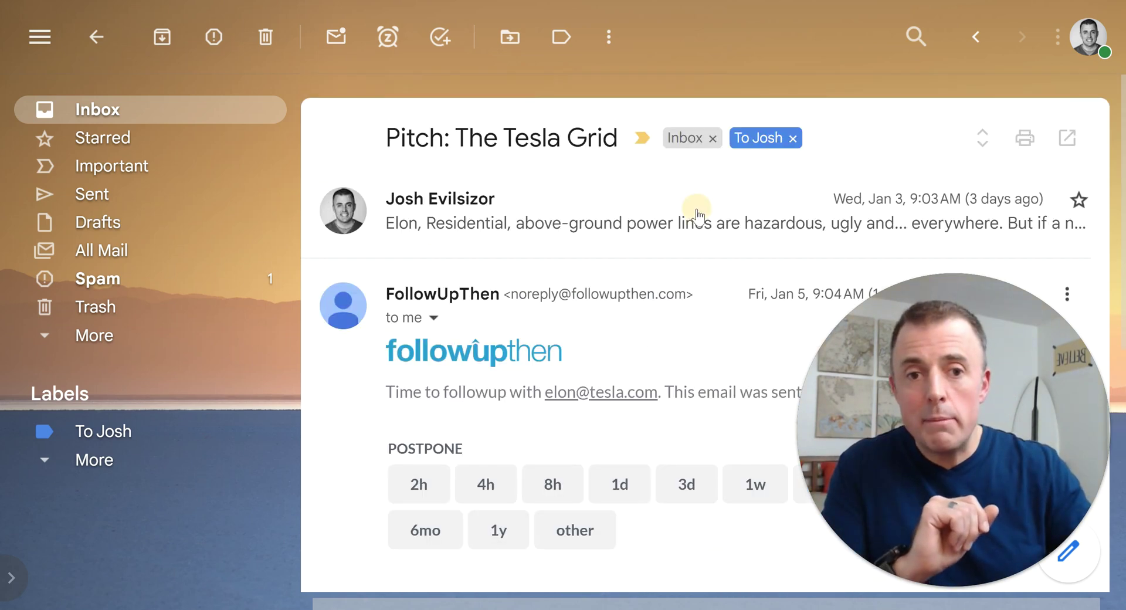
Draft a reply to the original pitch with the prepared text asking whether the email was received, and discard the draft
click(698, 216)
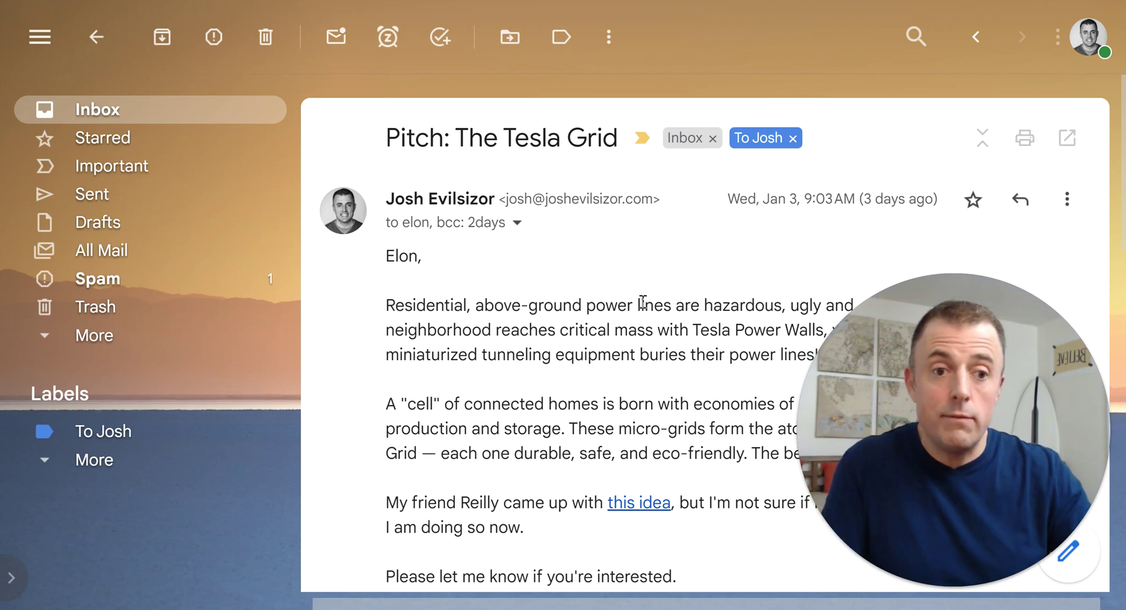
key(r)
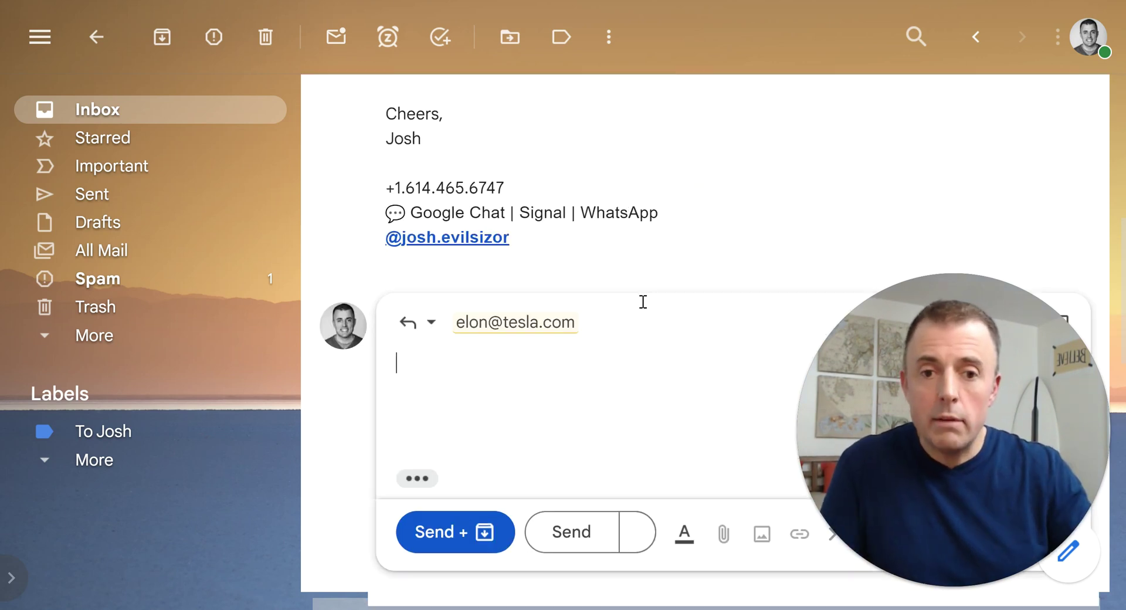
key(super+v)
click(541, 250)
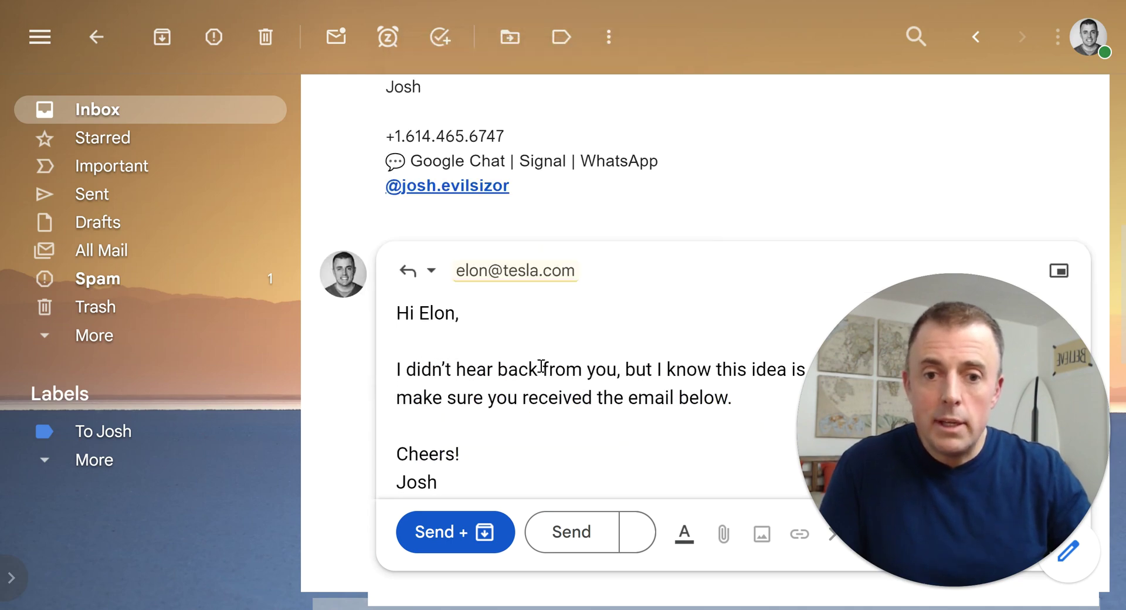
scroll(541, 368, down, 3)
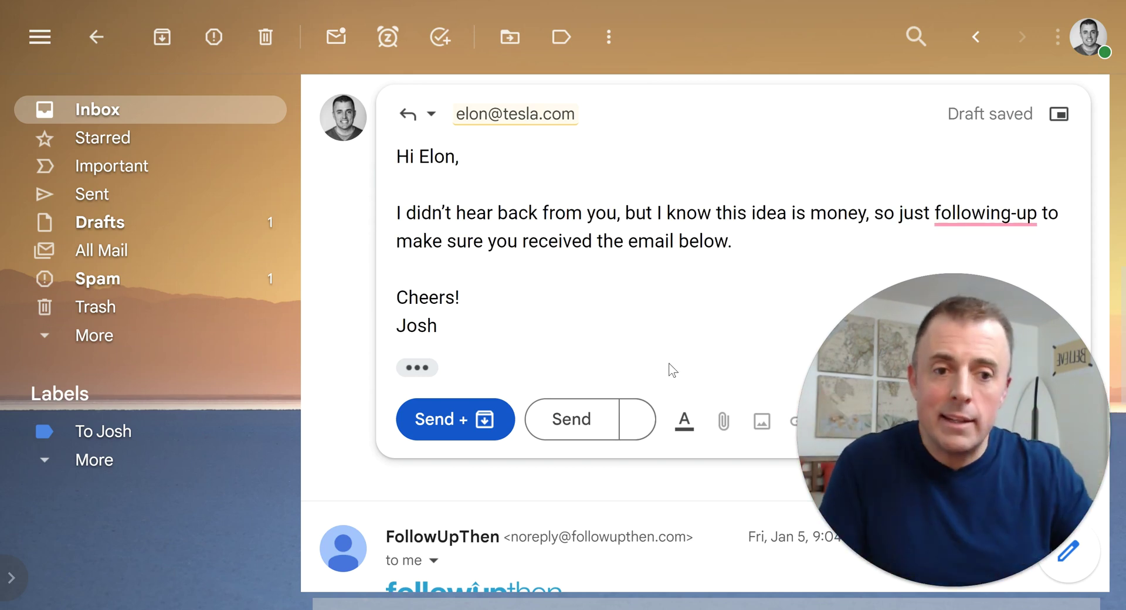
click(1059, 421)
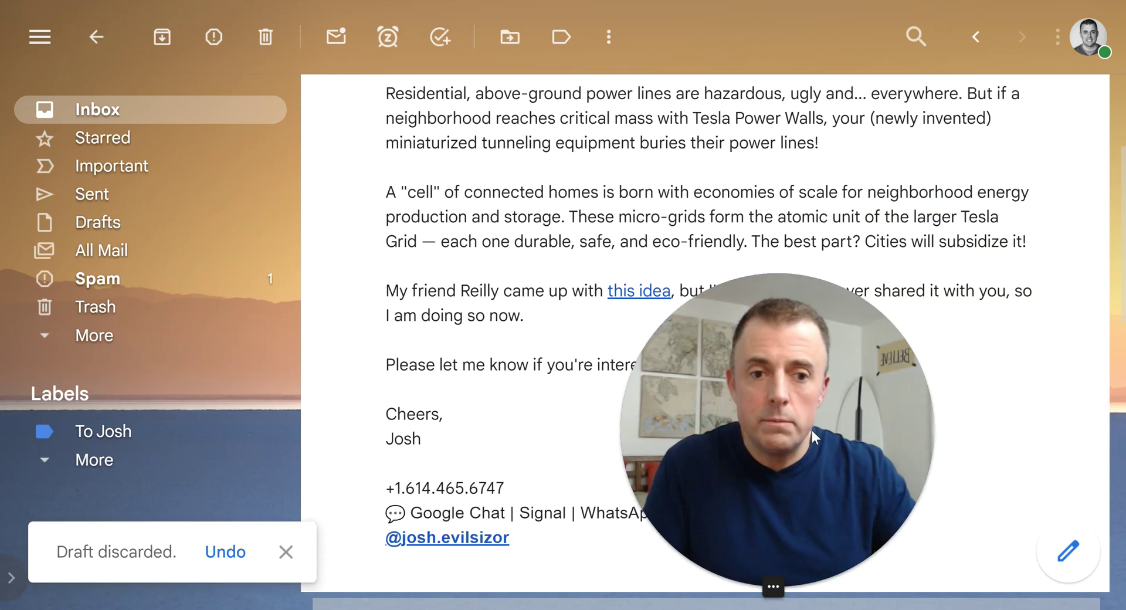
Postpone the Tesla Grid follow-up by 1w from the FollowUpThen reminder, sending the request email, and archive the conversation
scroll(665, 394, up, 3)
click(680, 218)
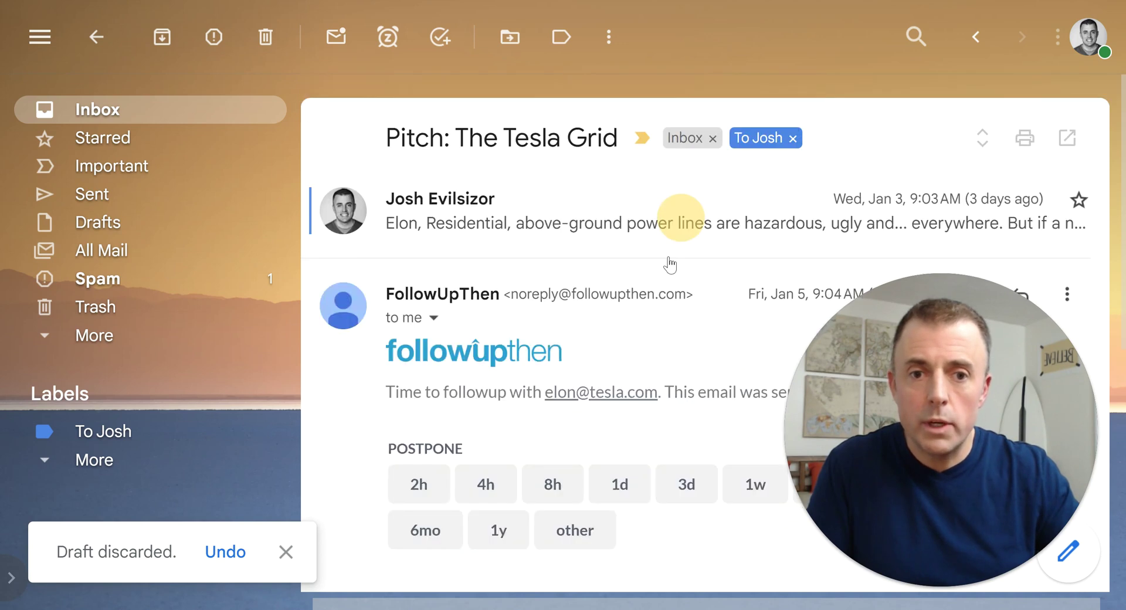
scroll(649, 352, down, 3)
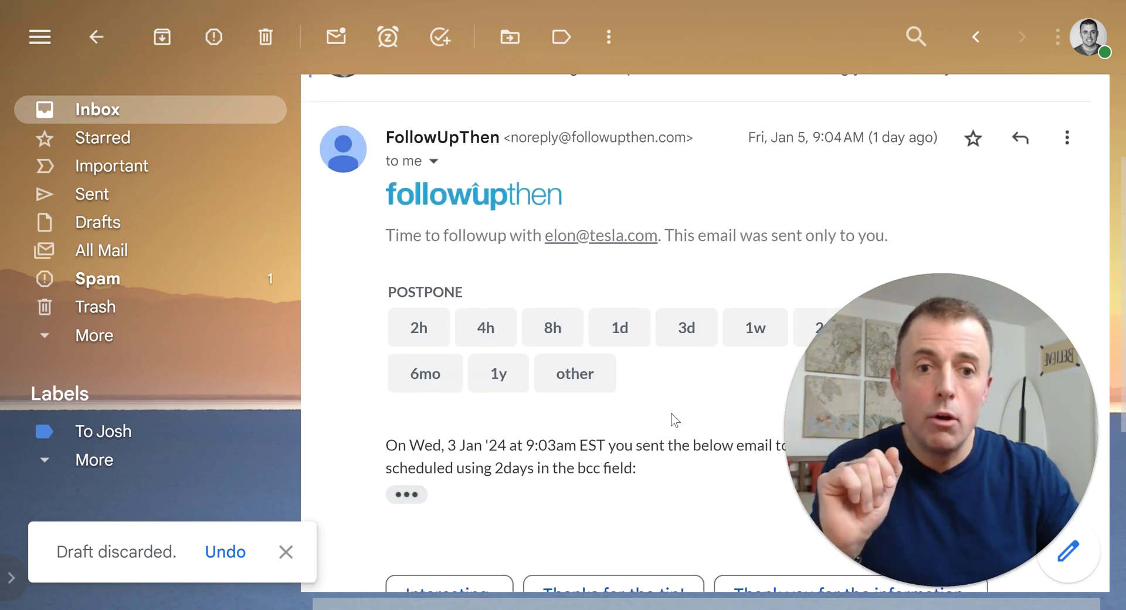
scroll(675, 419, down, 2)
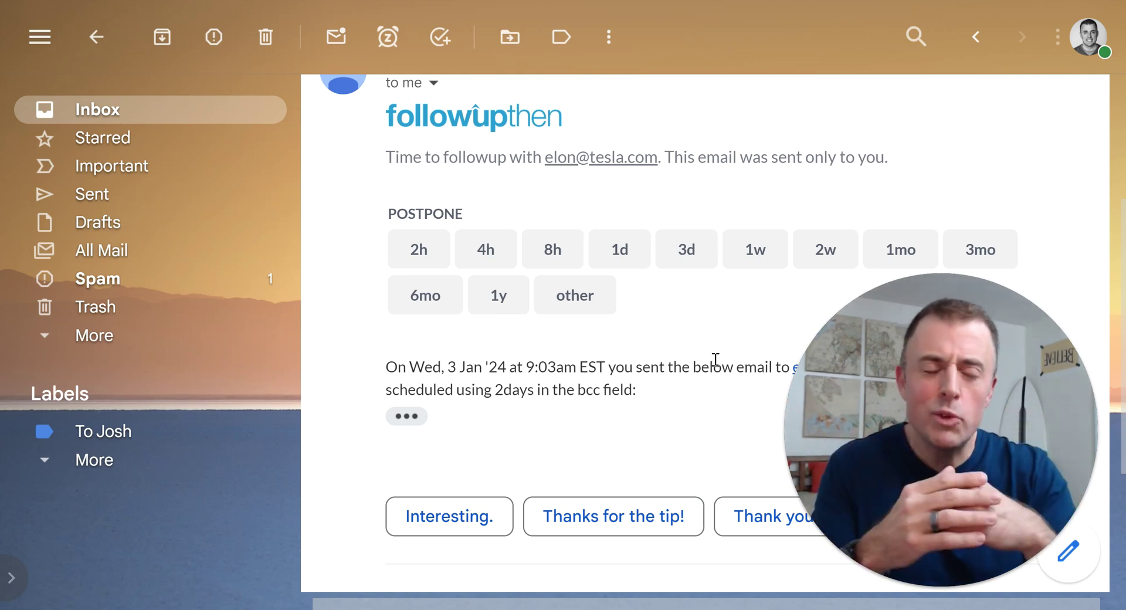
click(756, 250)
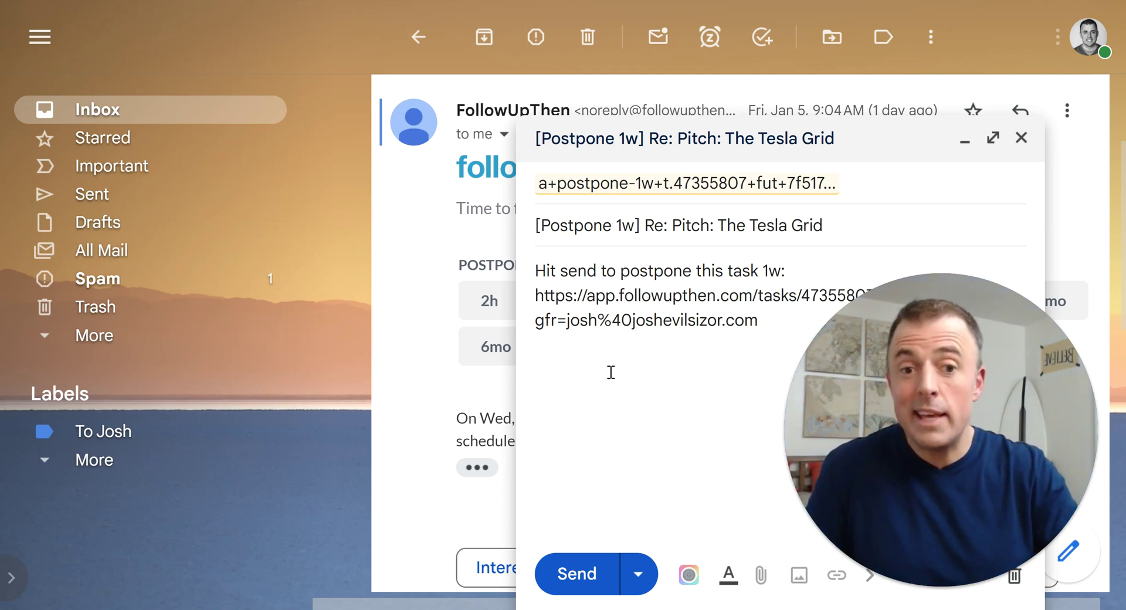
key(ctrl+Return)
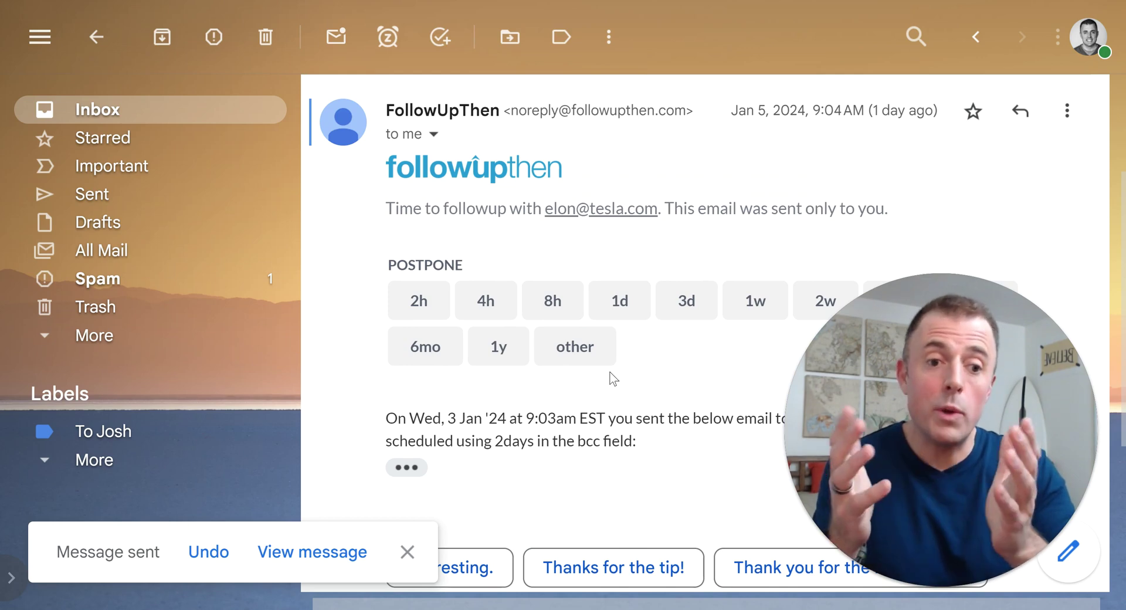
key(e)
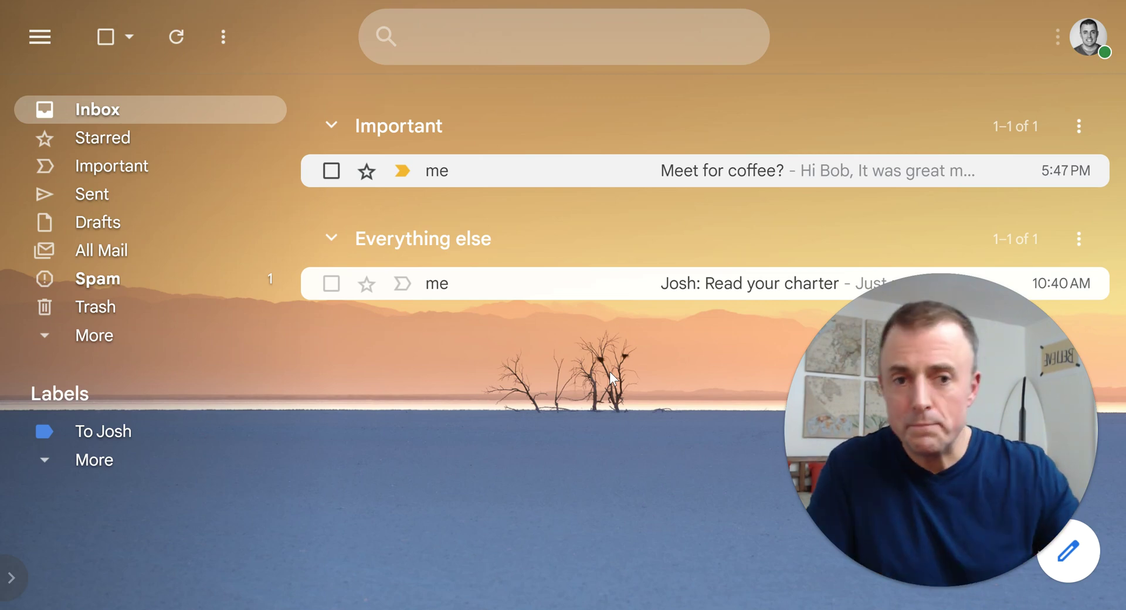
Open the "Meet for coffee?" email and read through its message, marking the word "nanometer"
click(577, 173)
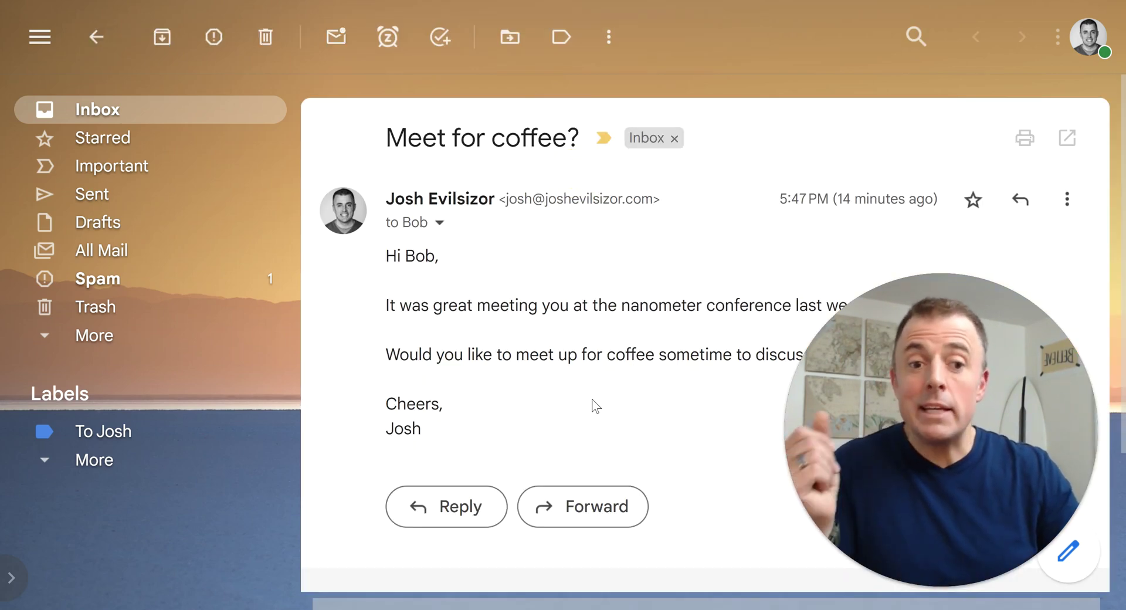
scroll(597, 406, down, 2)
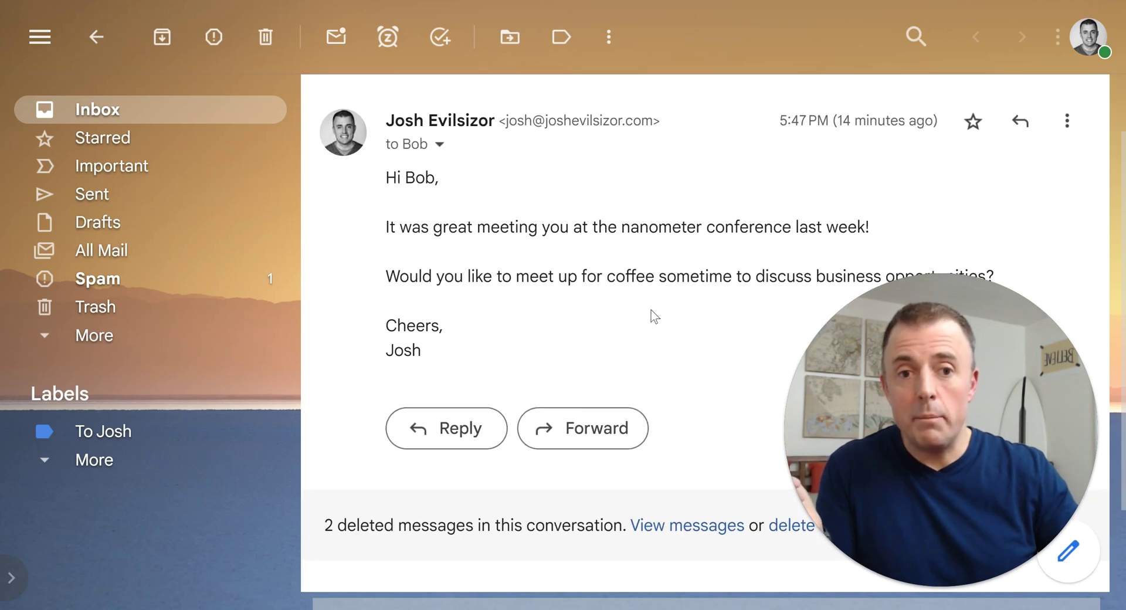
double_click(644, 234)
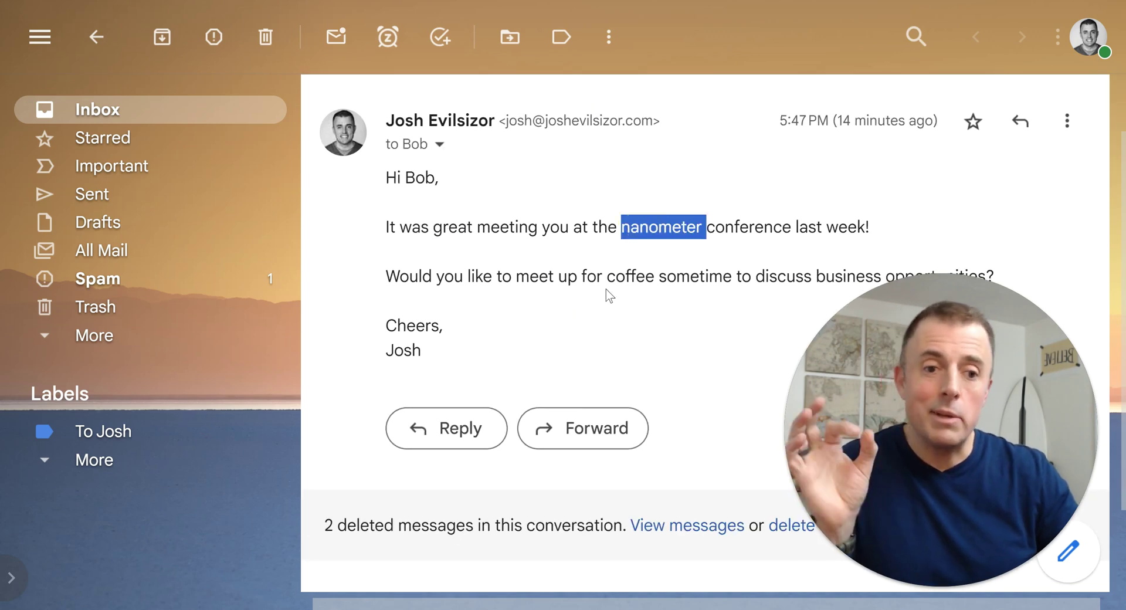
scroll(589, 310, down, 2)
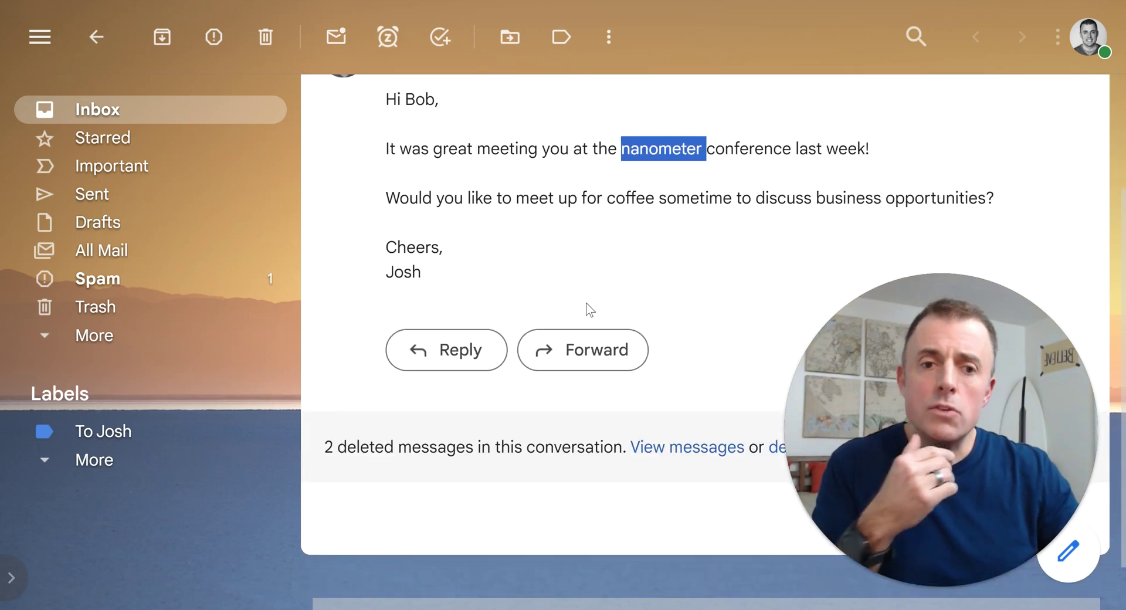
Start forwarding the "Meet for coffee?" email, addressing it to FollowUpThen's 30seconds reminder address on the fut.io domain
click(769, 152)
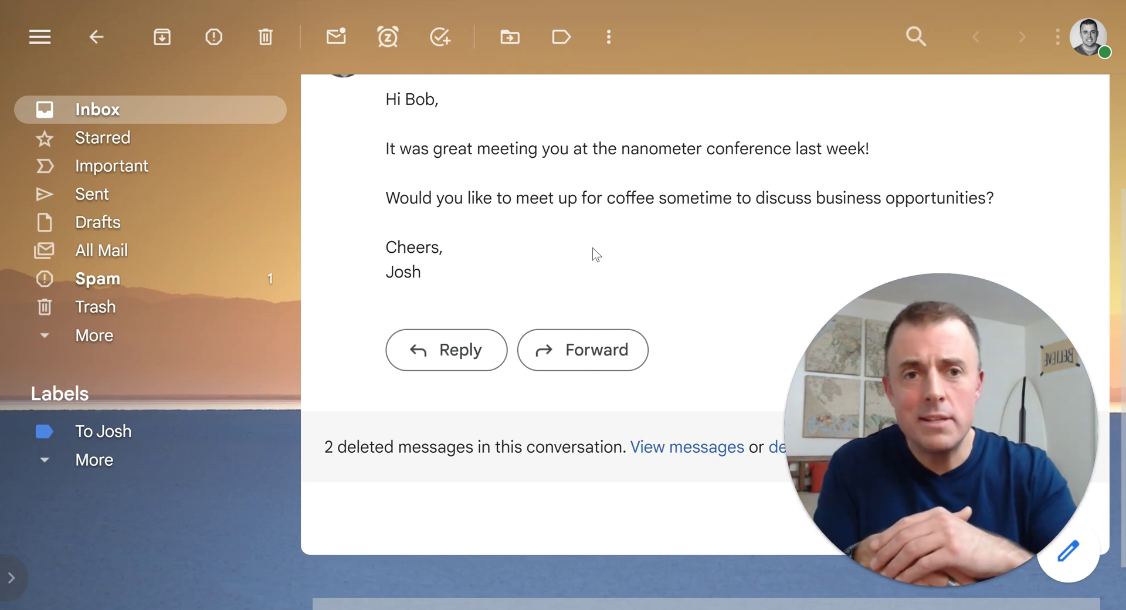
scroll(597, 254, up, 3)
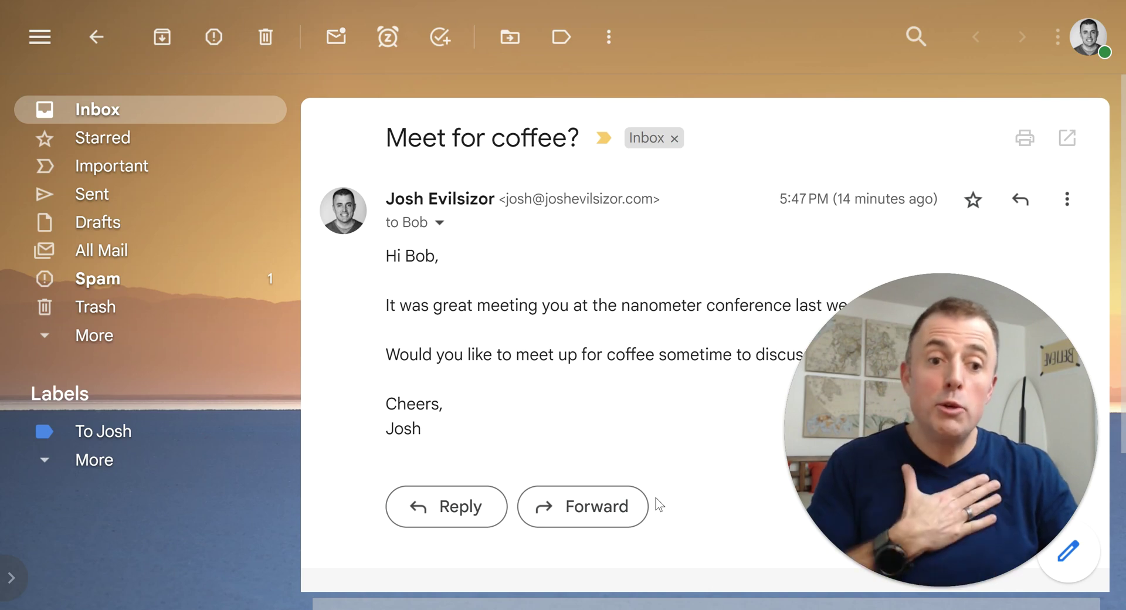
click(661, 299)
key(f)
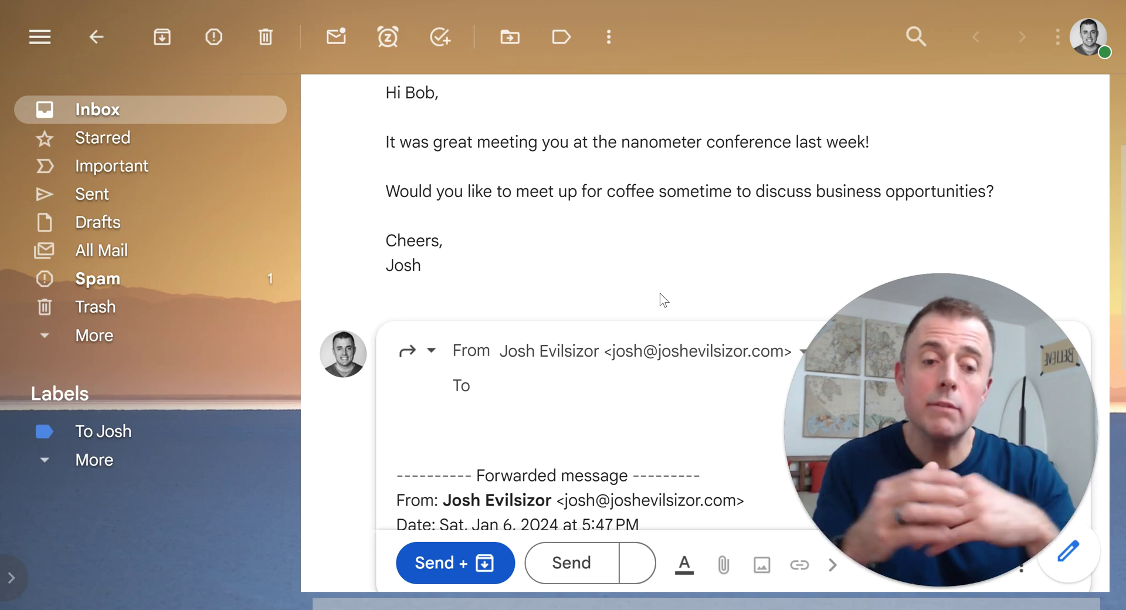
text(30d)
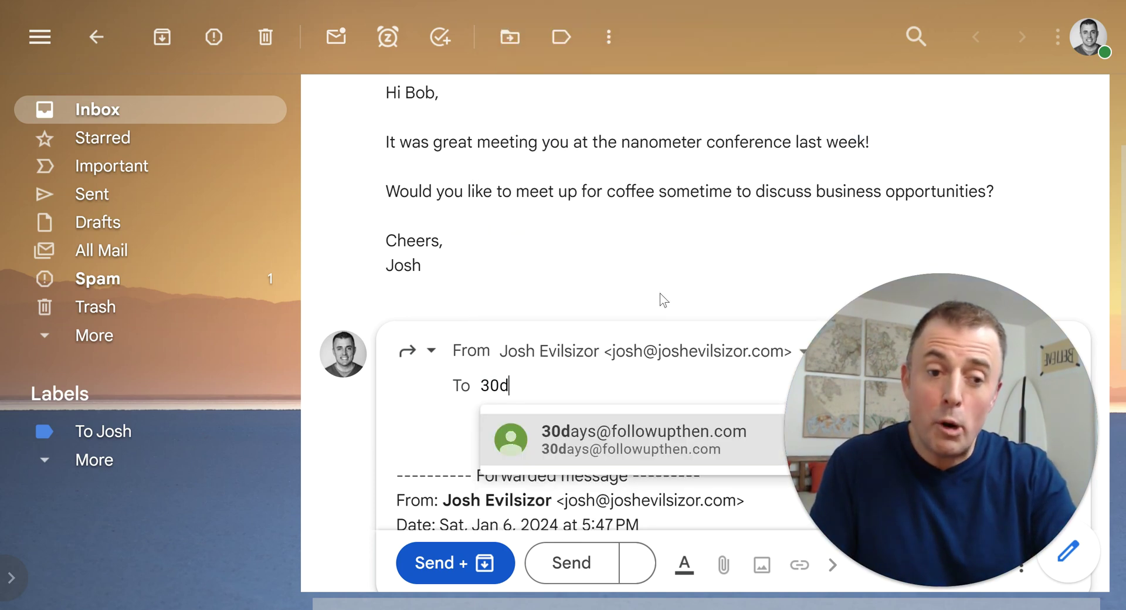
key(BackSpace)
text(se)
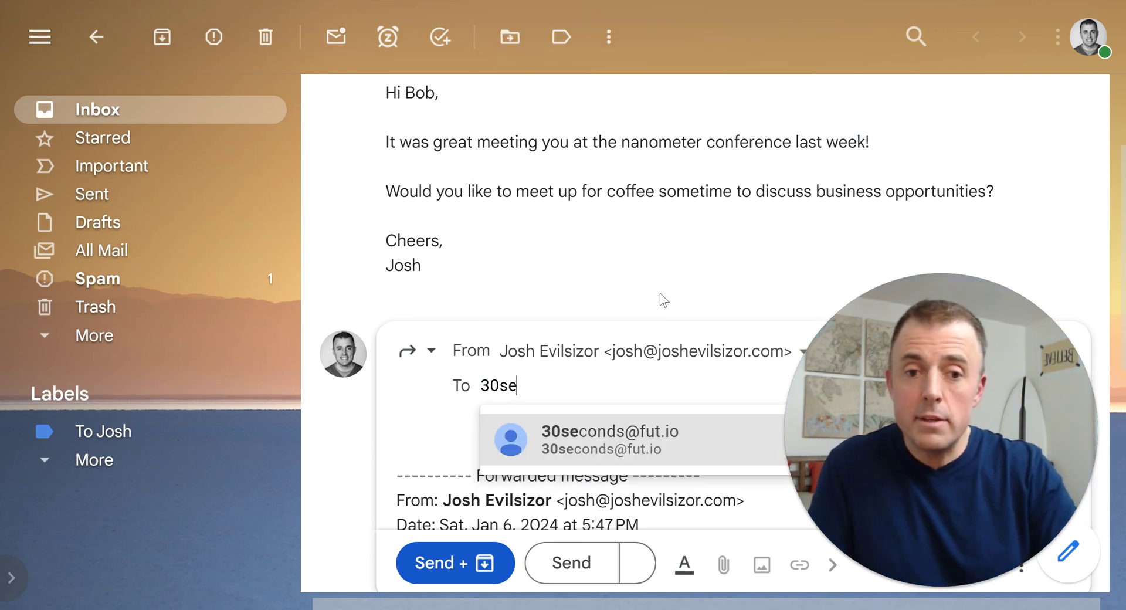
key(Return)
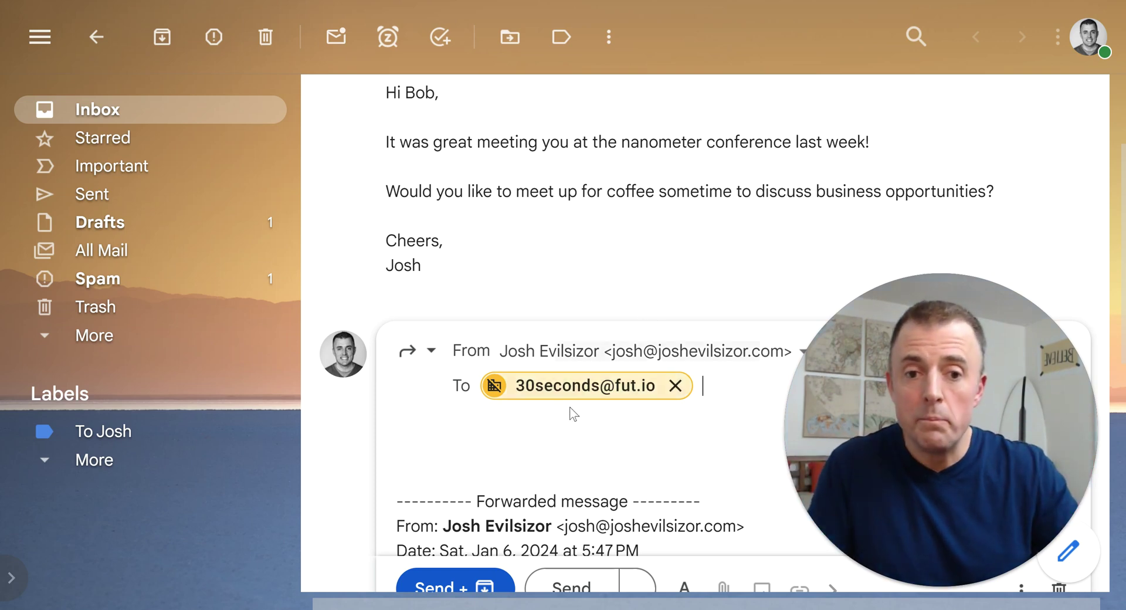
Paste the prepared background notes on the contact's role, family and kayaking above the forwarded message, and send and archive it
click(576, 448)
scroll(575, 446, down, 3)
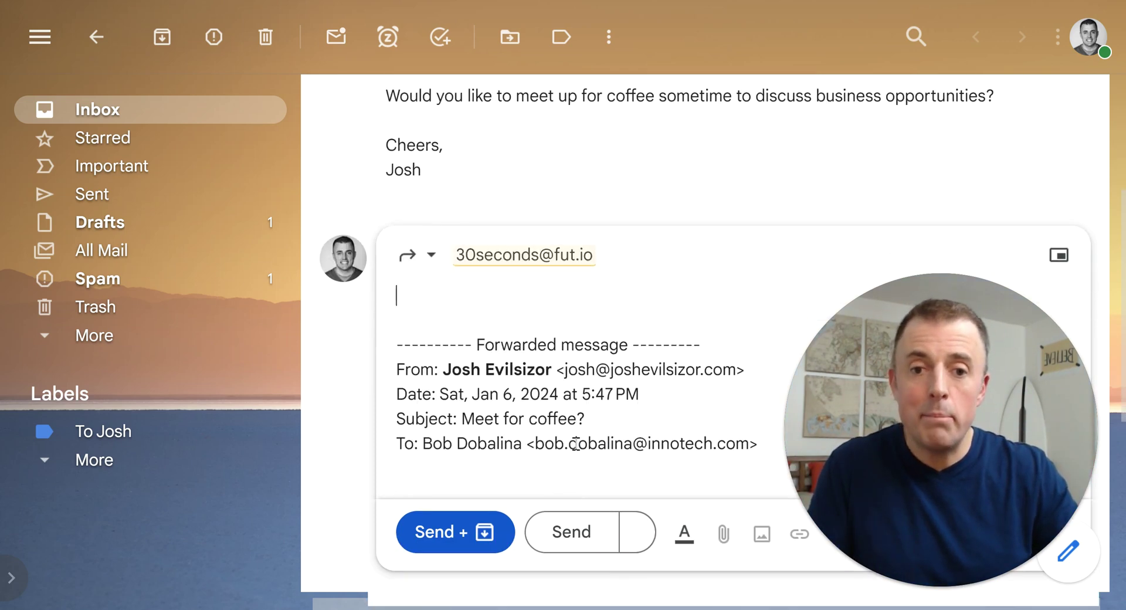
key(super+v)
scroll(564, 472, down, 3)
click(544, 509)
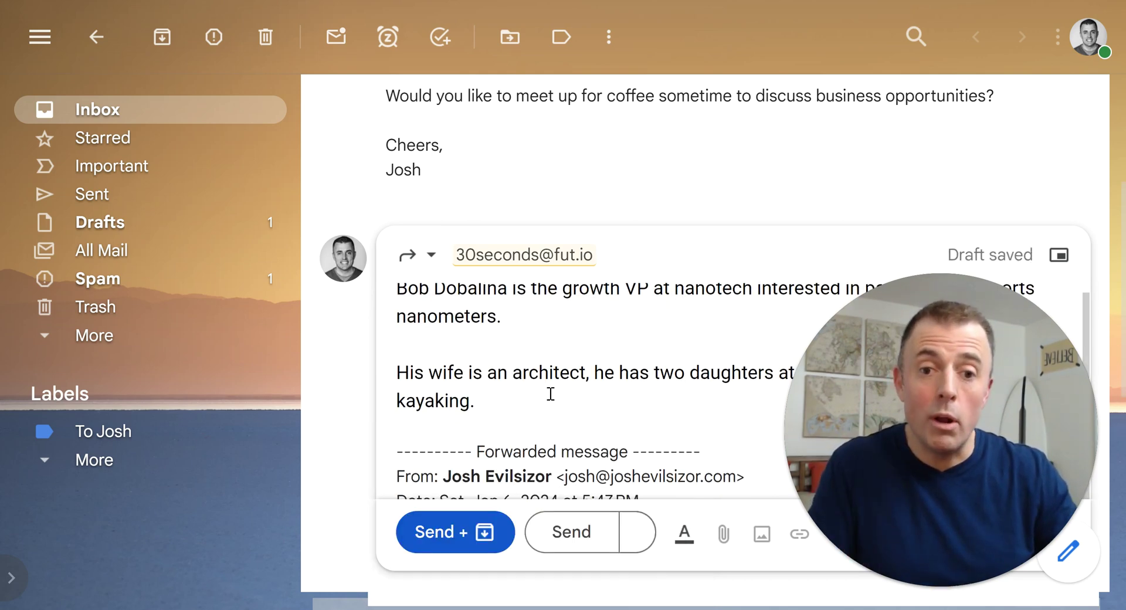
drag(833, 345, 86, 399)
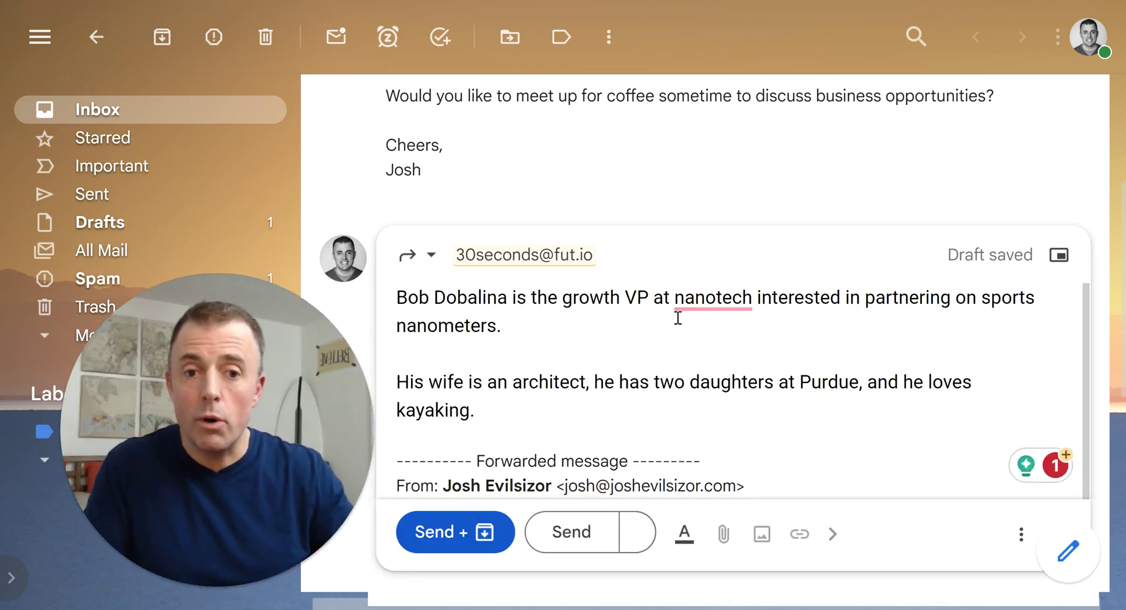
mouse_move(691, 303)
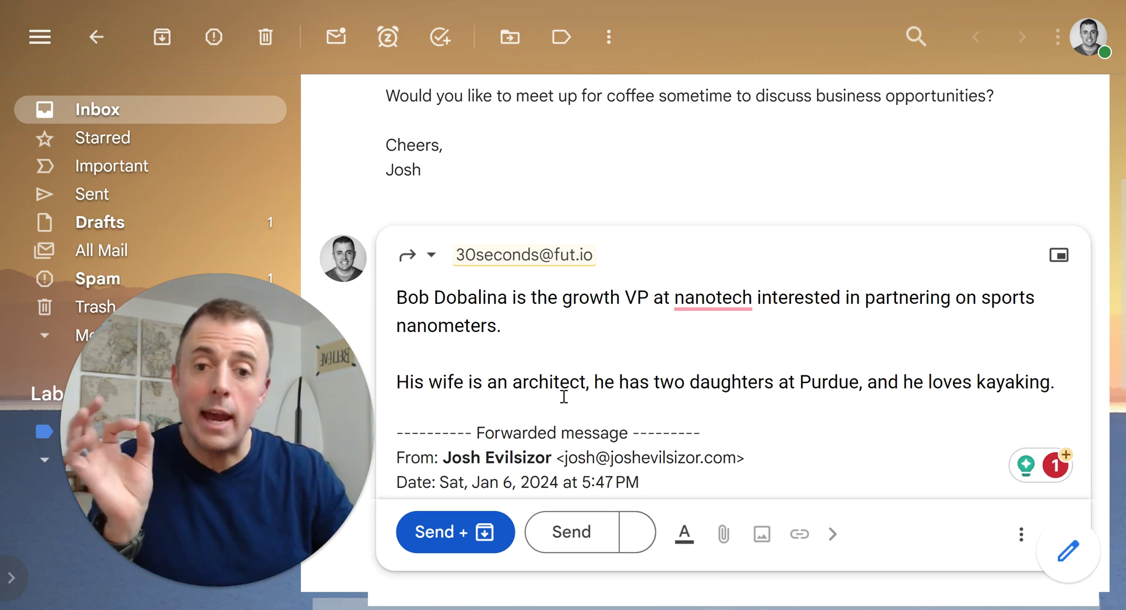
click(467, 531)
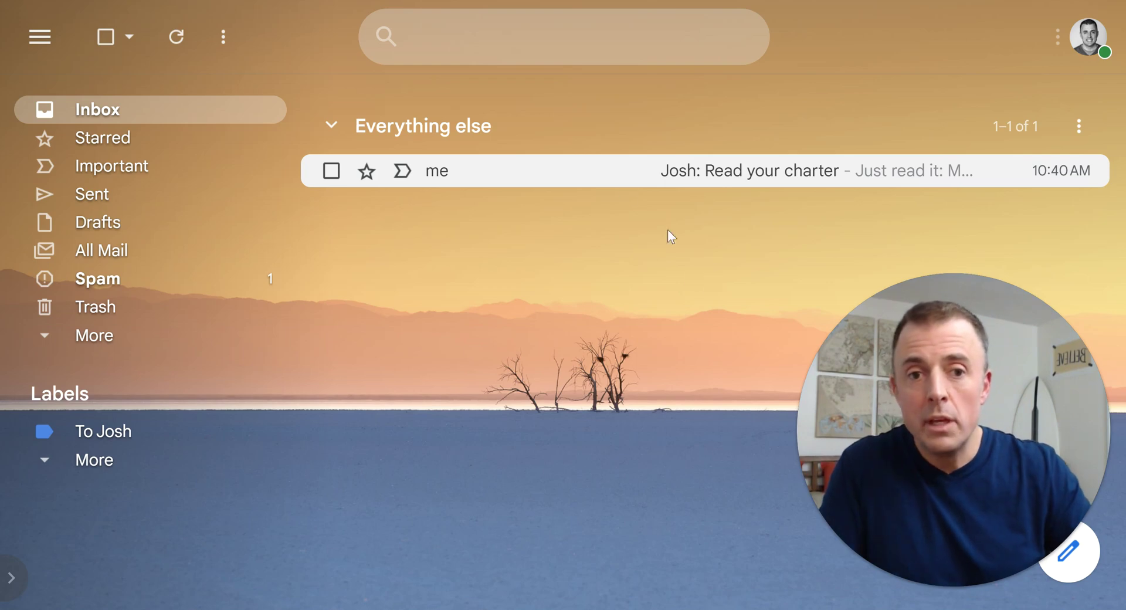
Inspect the recipient details of the "Read your charter" email, marking the everysaturday interval and fut.io domain, and archive the conversation
click(593, 176)
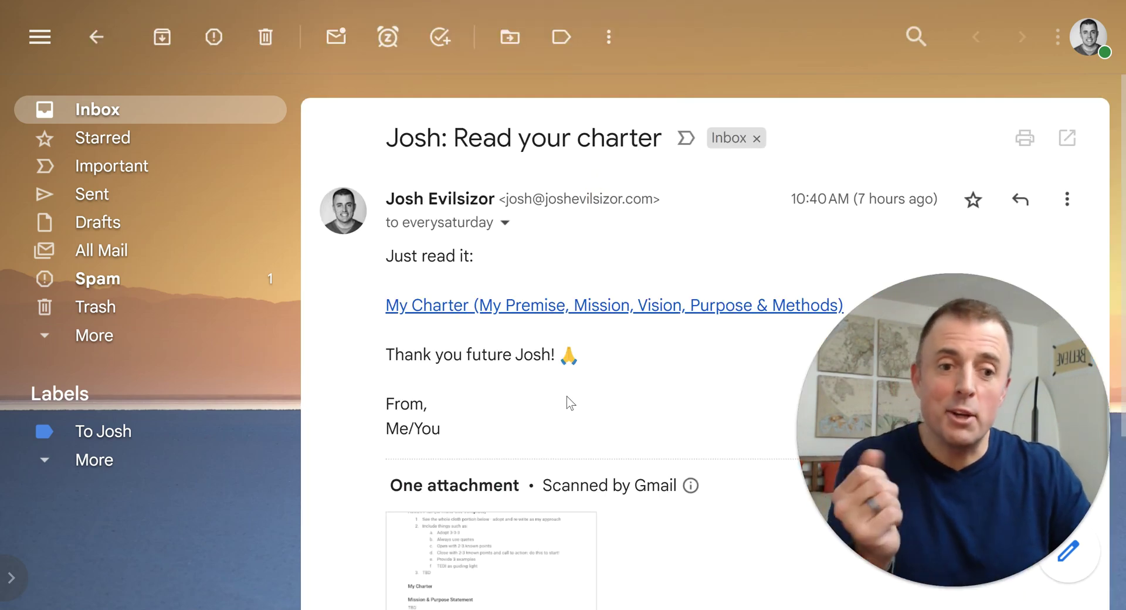
scroll(632, 458, down, 1)
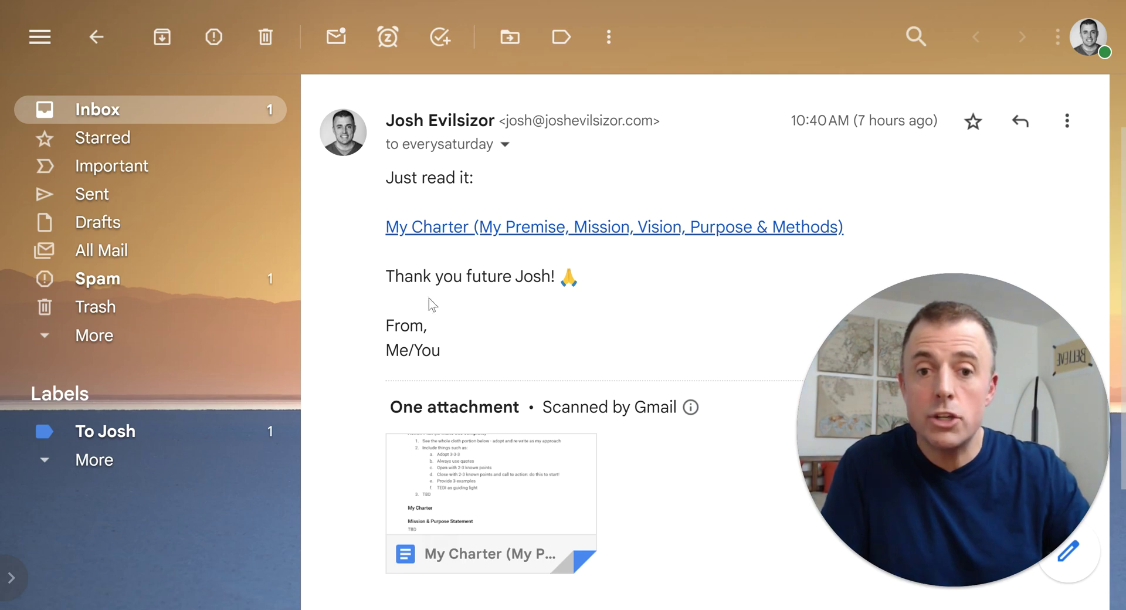
click(505, 147)
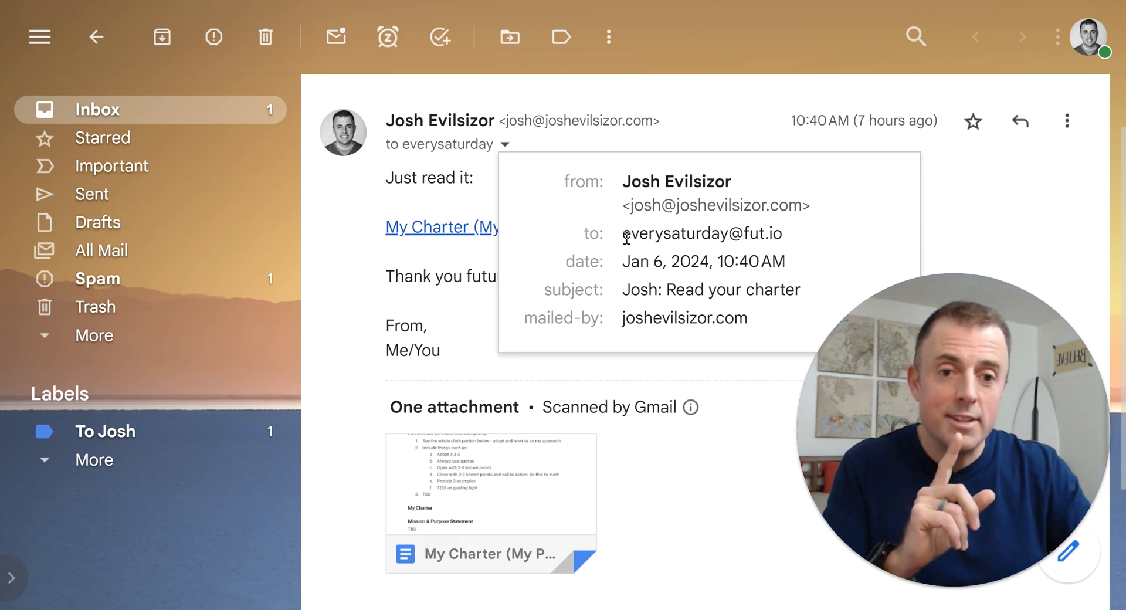
drag(623, 233, 729, 233)
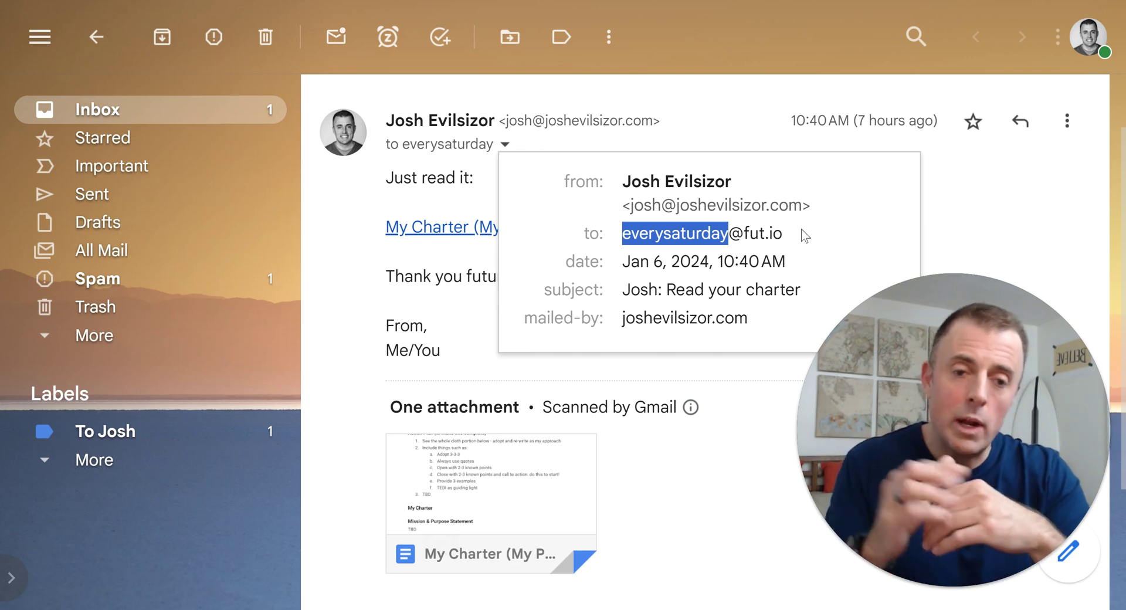
drag(743, 233, 832, 229)
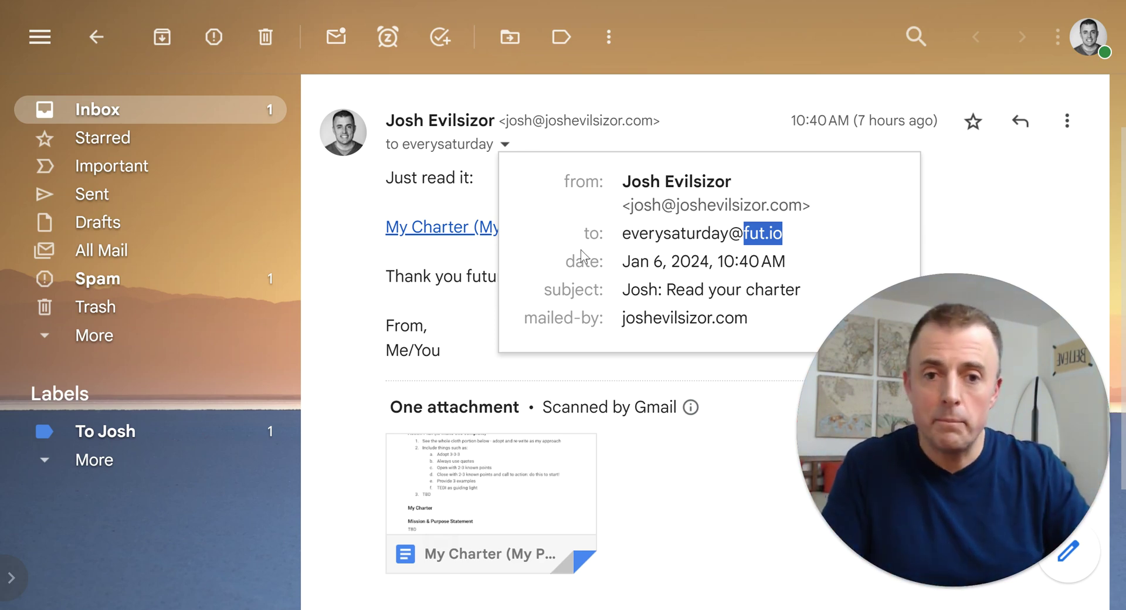
click(405, 266)
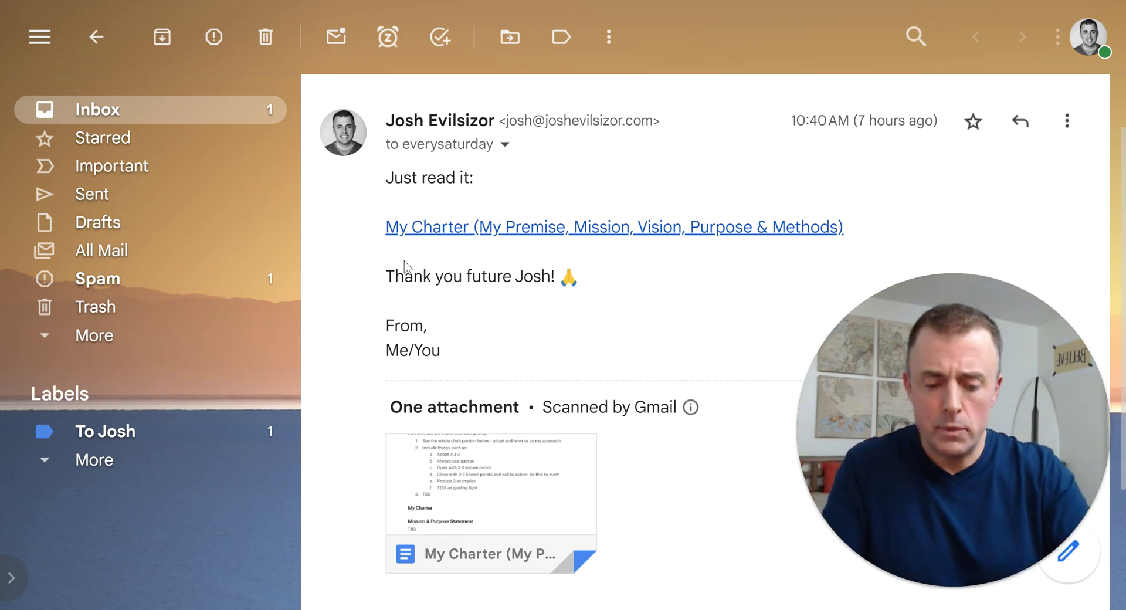
key(e)
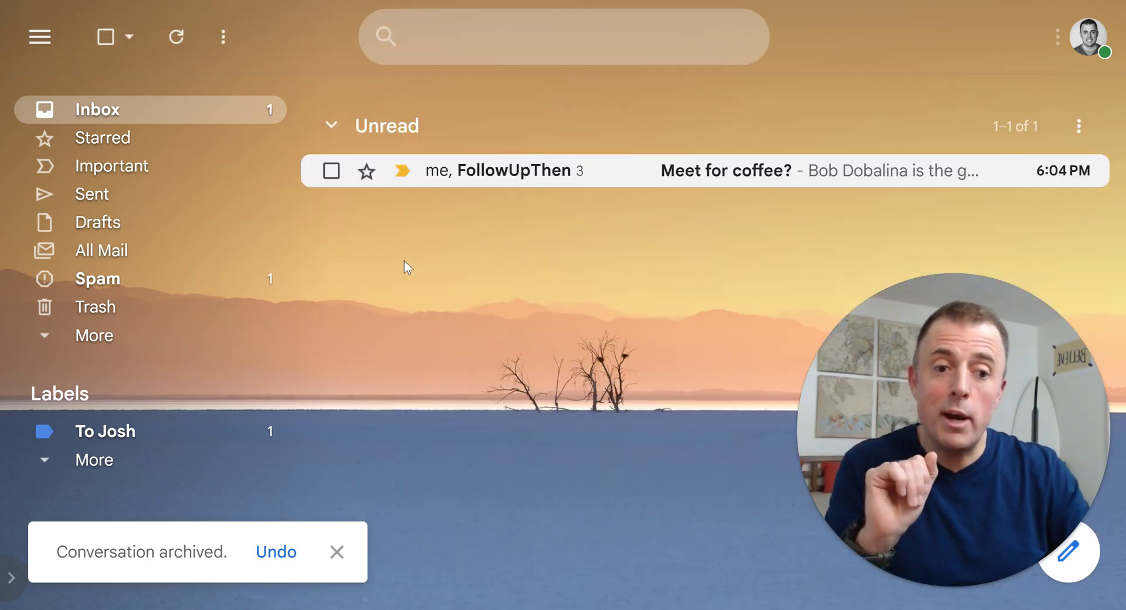
Open the returned "Meet for coffee?" follow-up and review its postpone options and the forwarded background notes, collapsing the notes message again
click(548, 171)
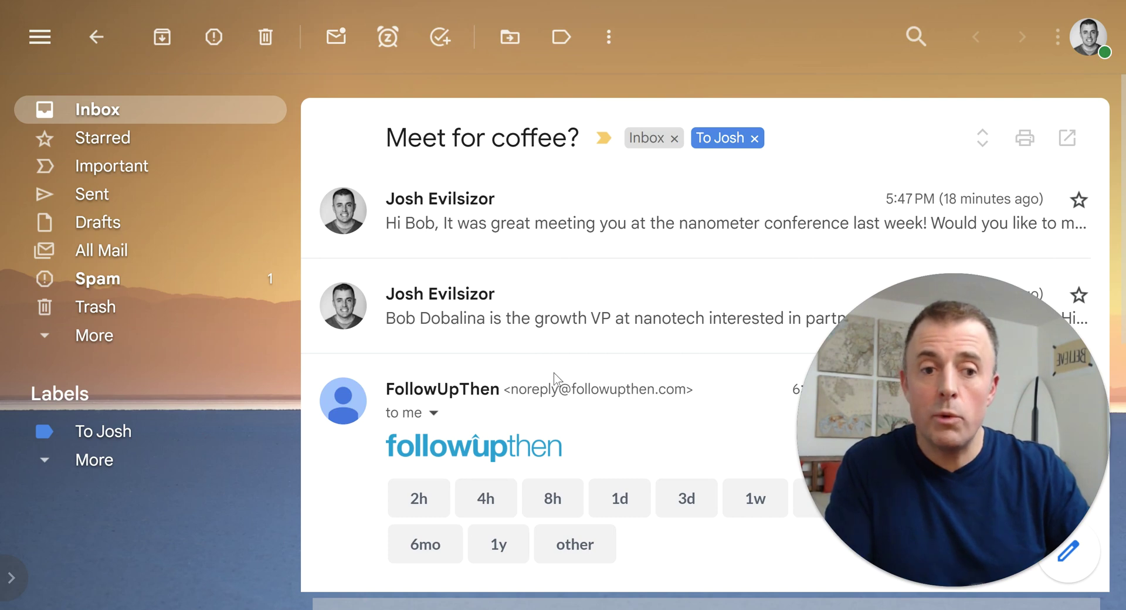
scroll(554, 374, down, 3)
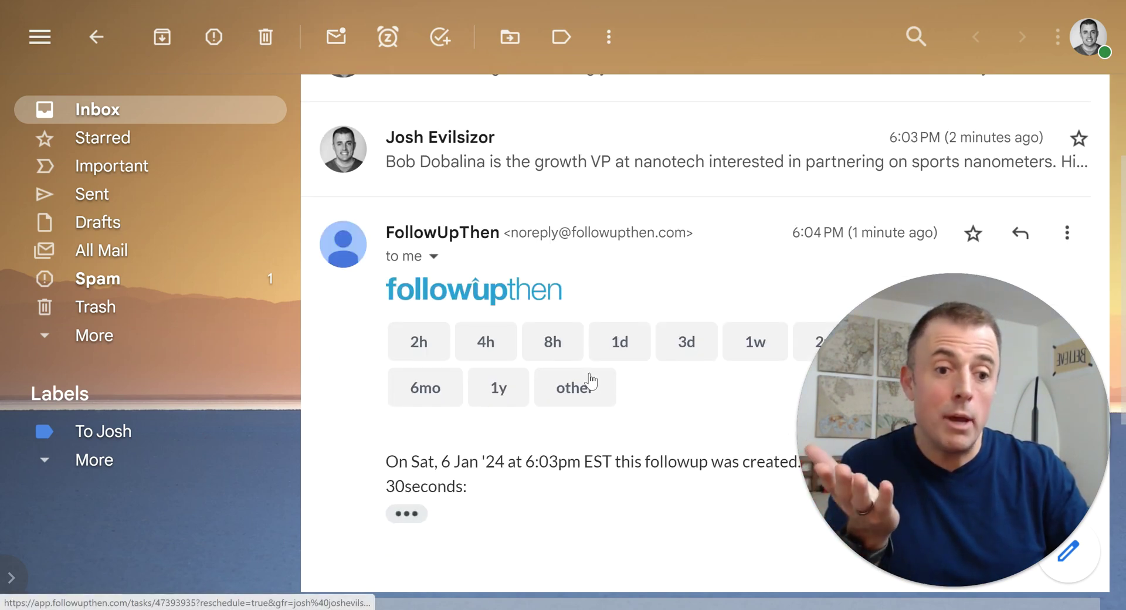
scroll(604, 384, up, 3)
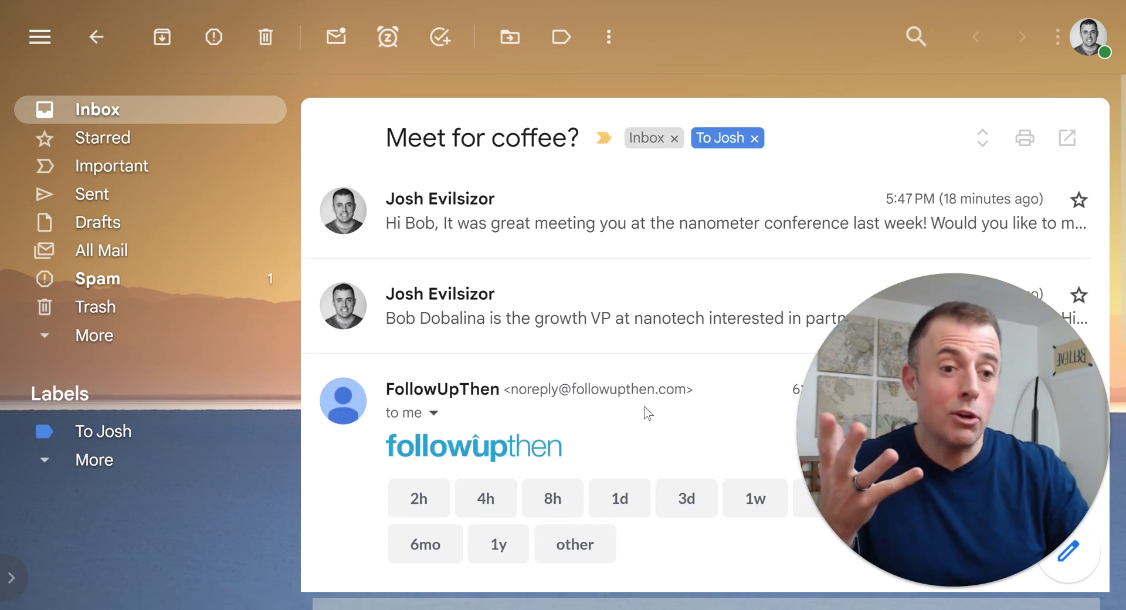
click(637, 320)
scroll(652, 394, down, 3)
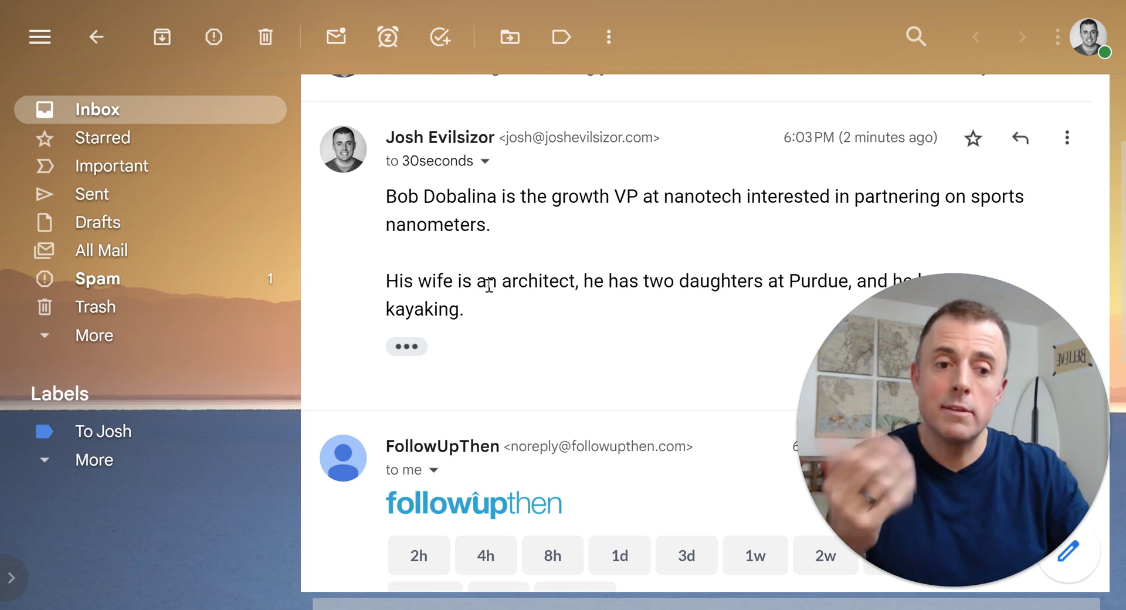
scroll(667, 240, up, 2)
click(687, 222)
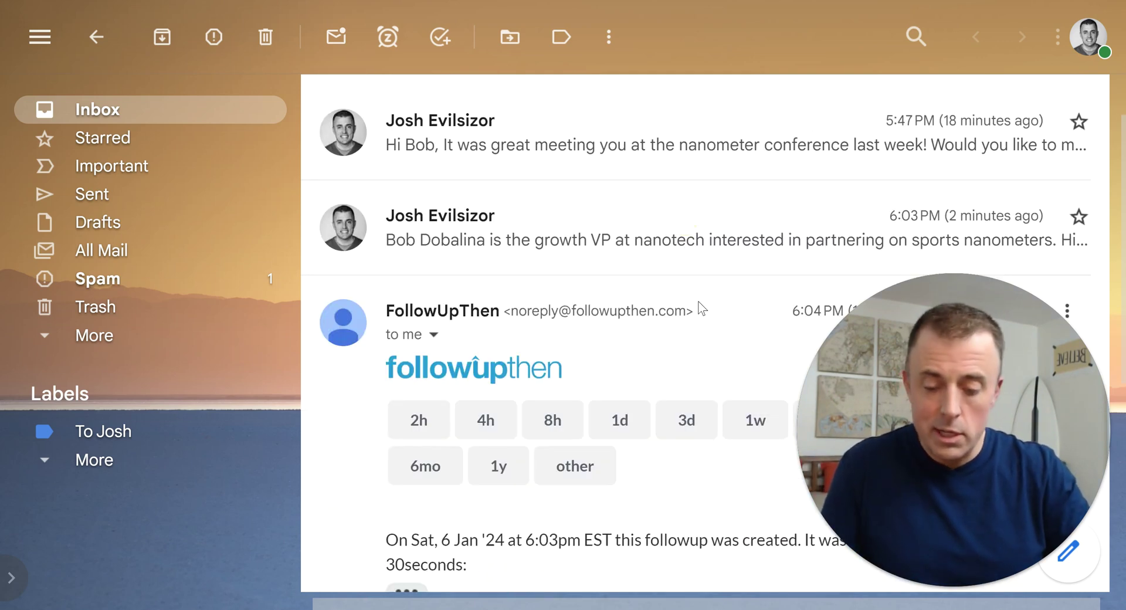
Switch to the Google Docs notes and undo deletions to restore "FollowUpThen – Why would you use it?" through "Finally, and perhaps most importantly,"
key(ctrl+Tab)
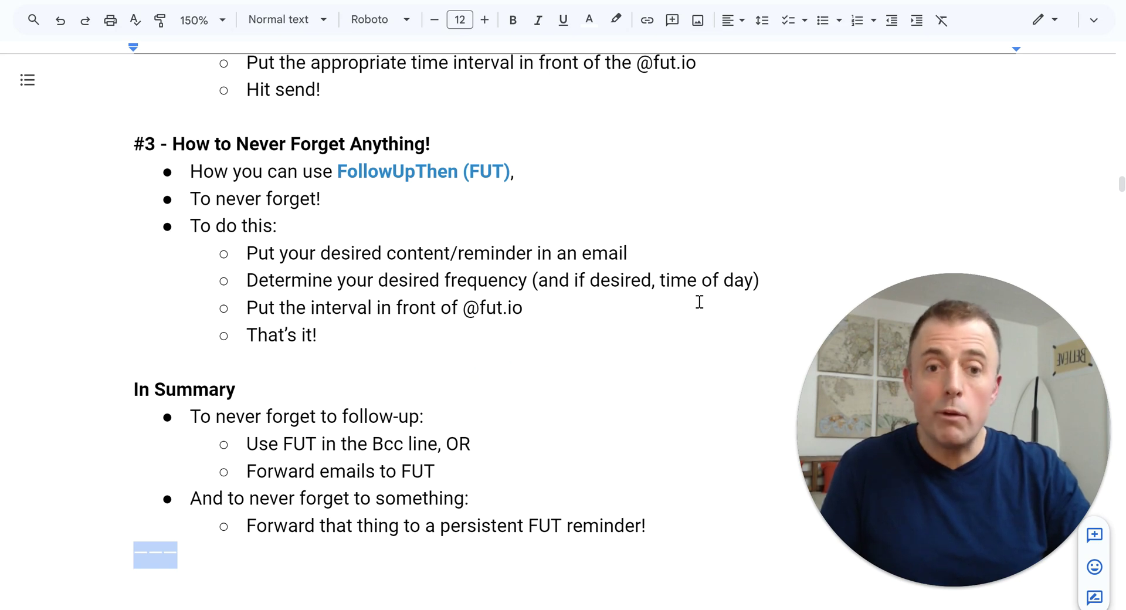
key(ctrl+z)
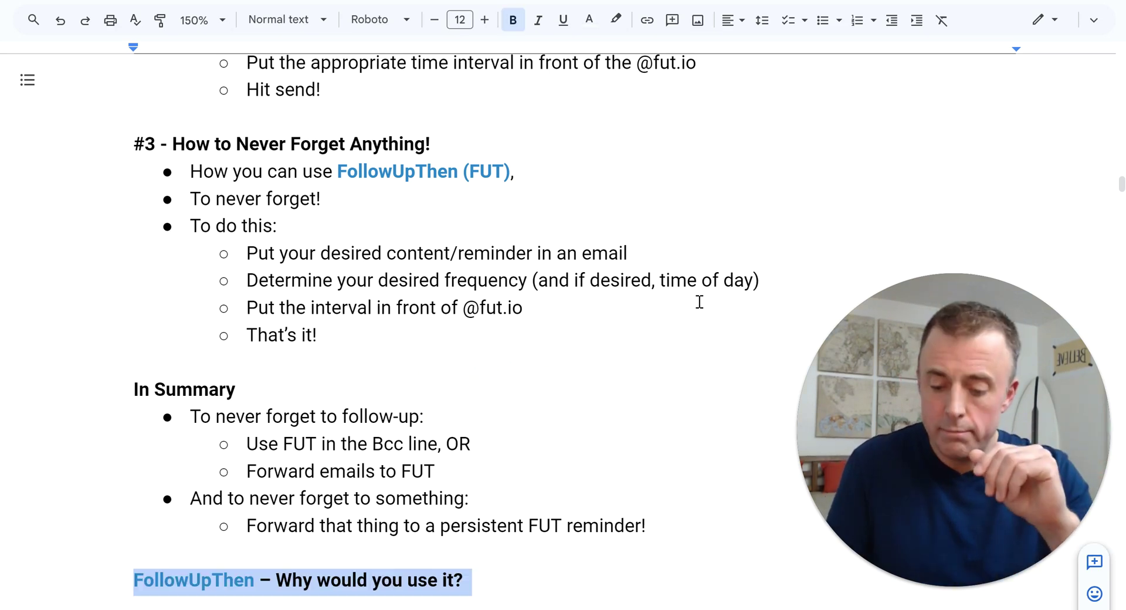
key(ctrl+z)
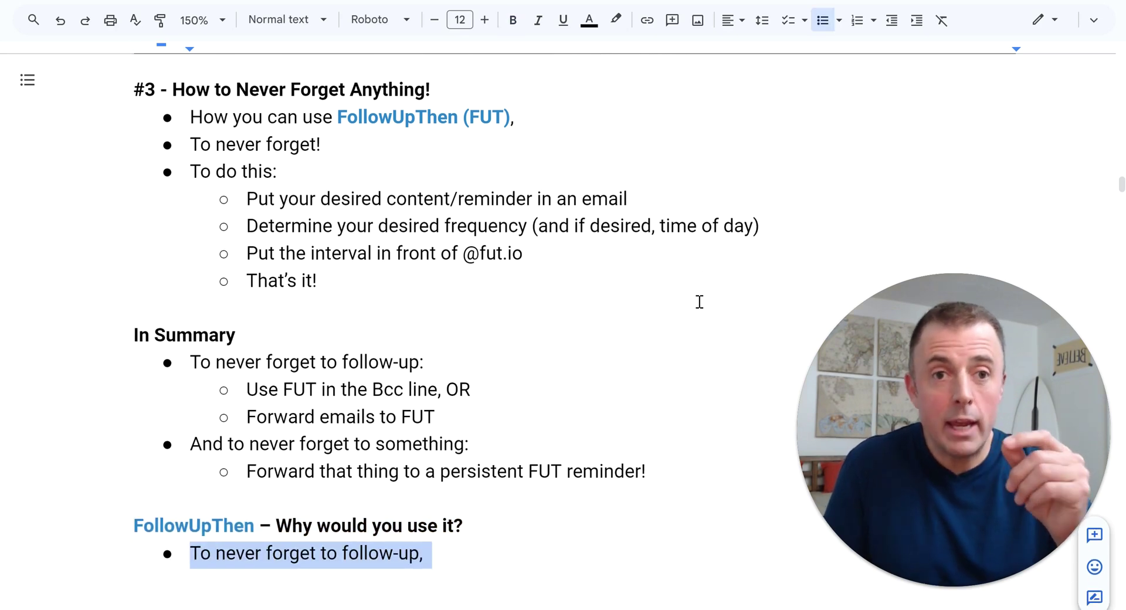
key(ctrl+z)
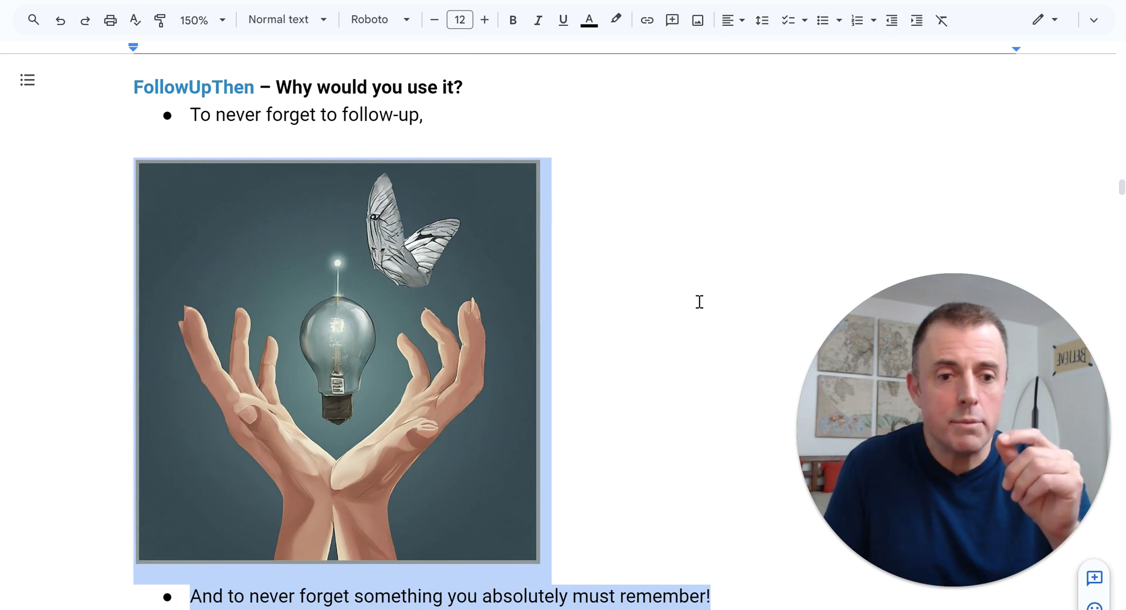
key(ctrl+z)
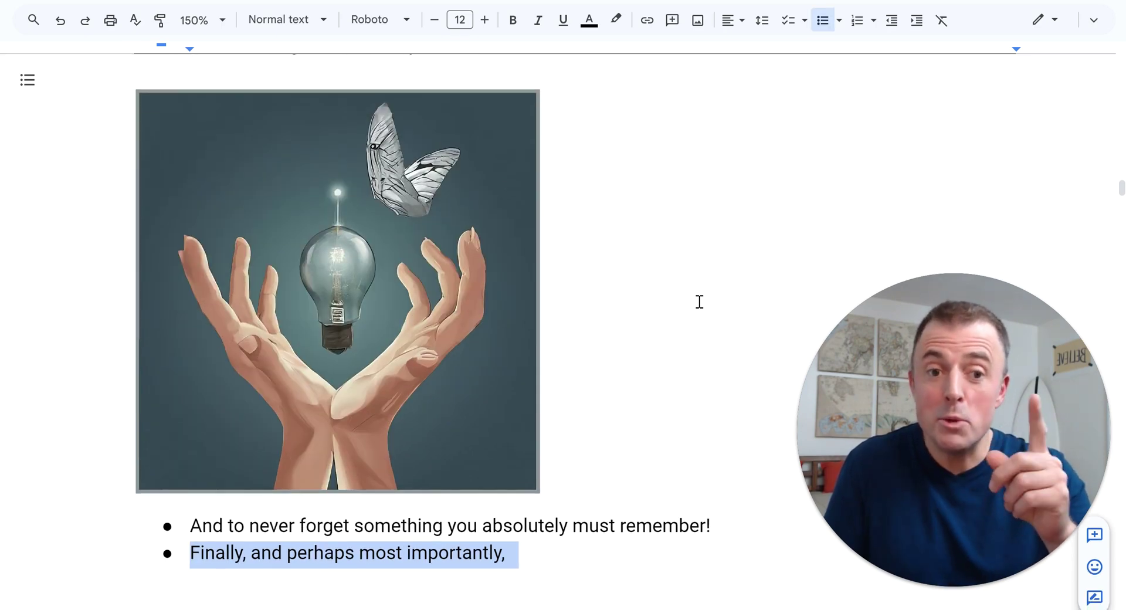
Undo further deletions to restore the head illustration and the bullets from "The cognitive relief you receive," through "But that's a story for another video!"
key(ctrl+z)
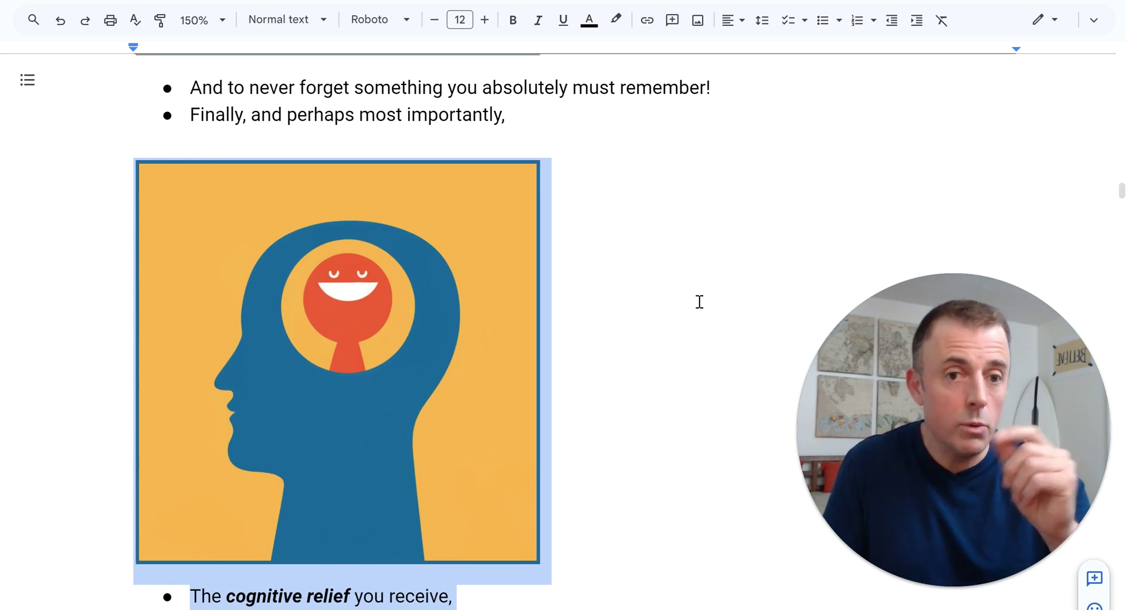
key(ctrl+z)
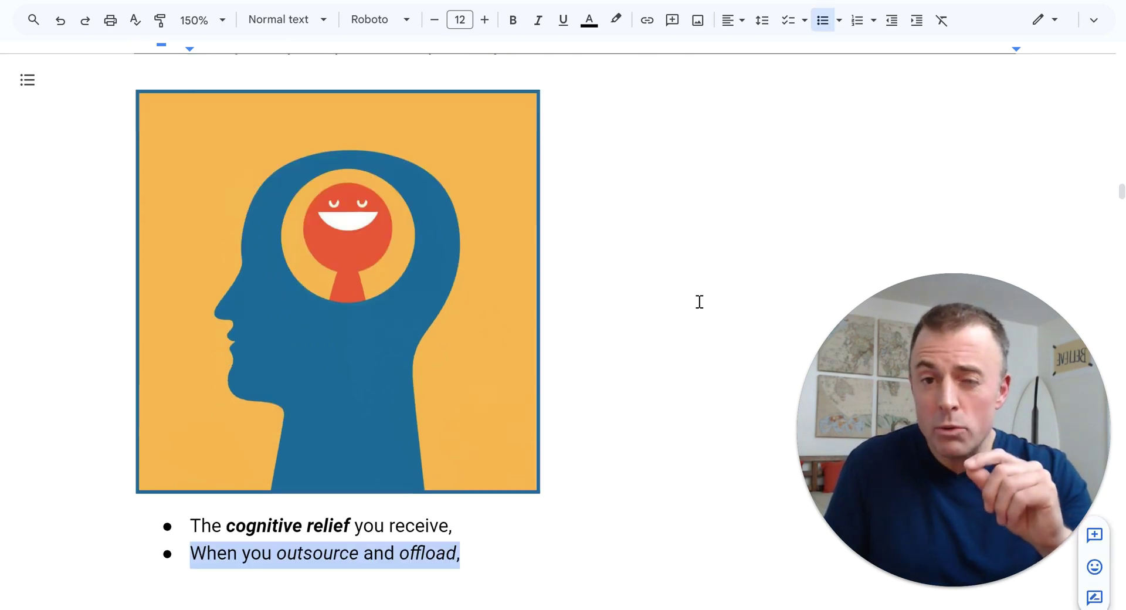
key(ctrl+z)
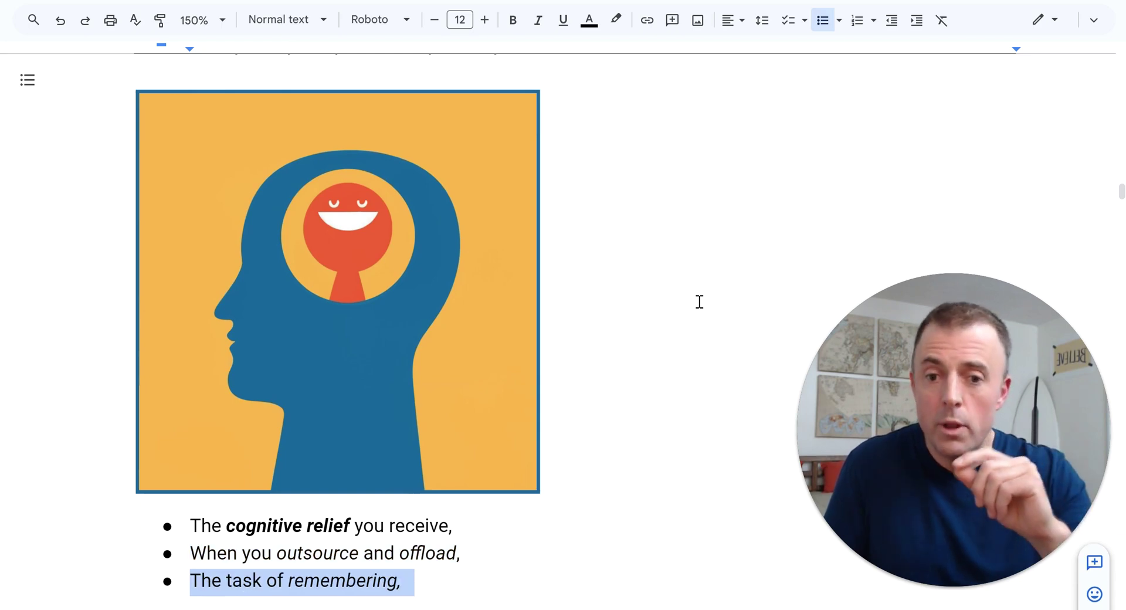
key(ctrl+z)
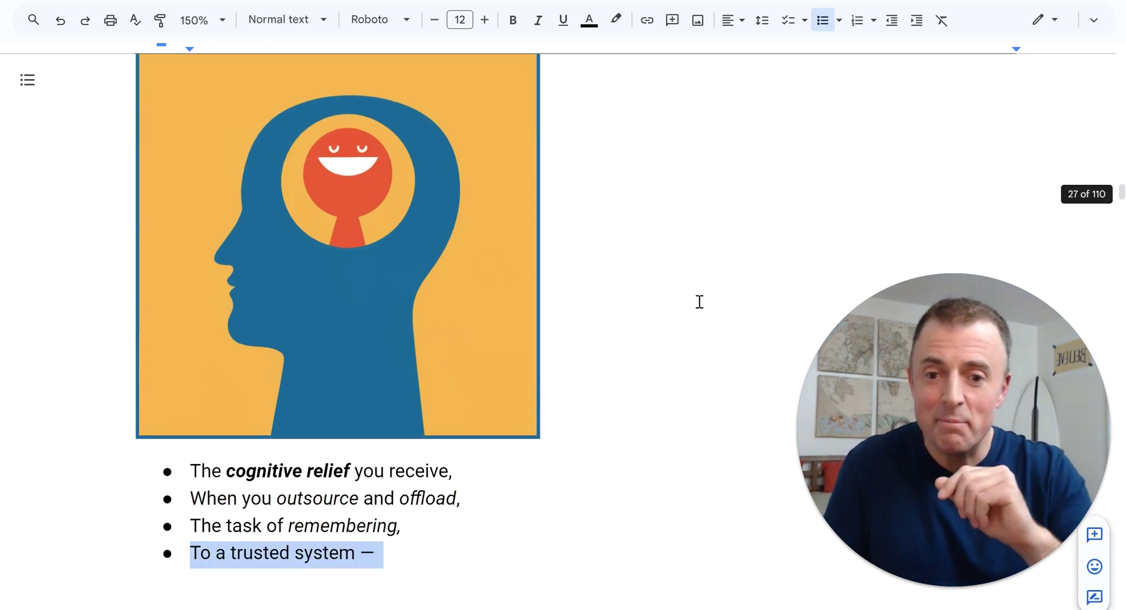
key(ctrl+z)
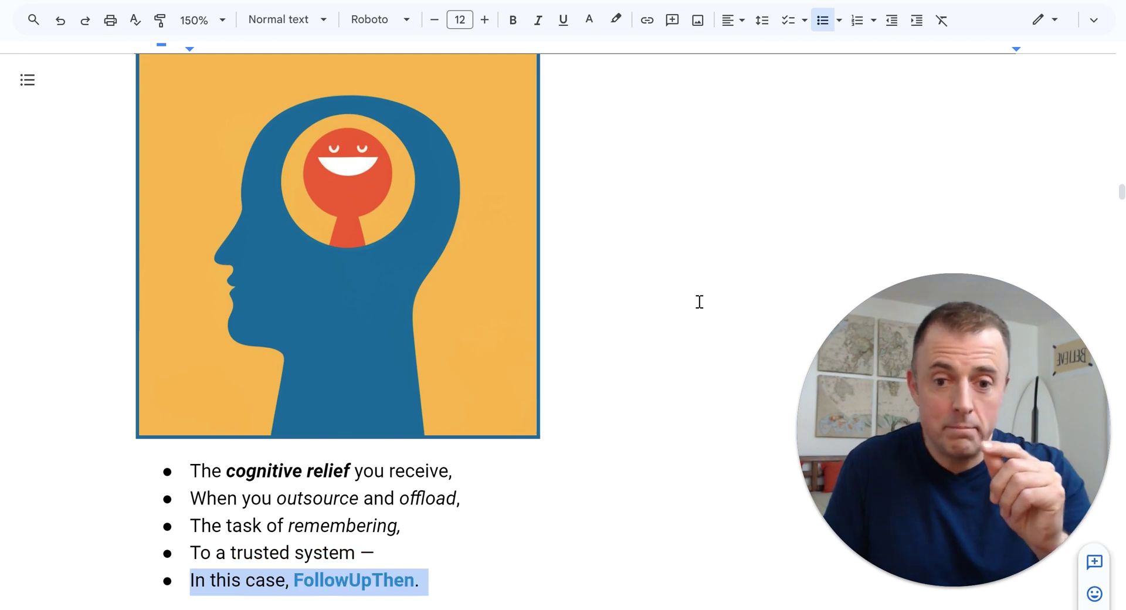
key(ctrl+z)
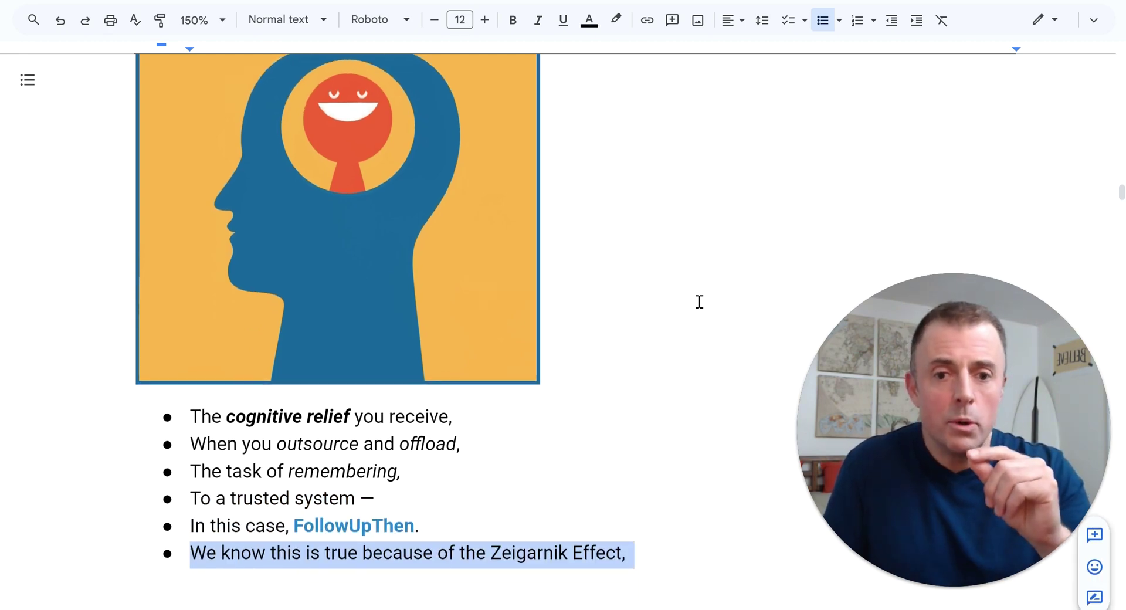
key(ctrl+z)
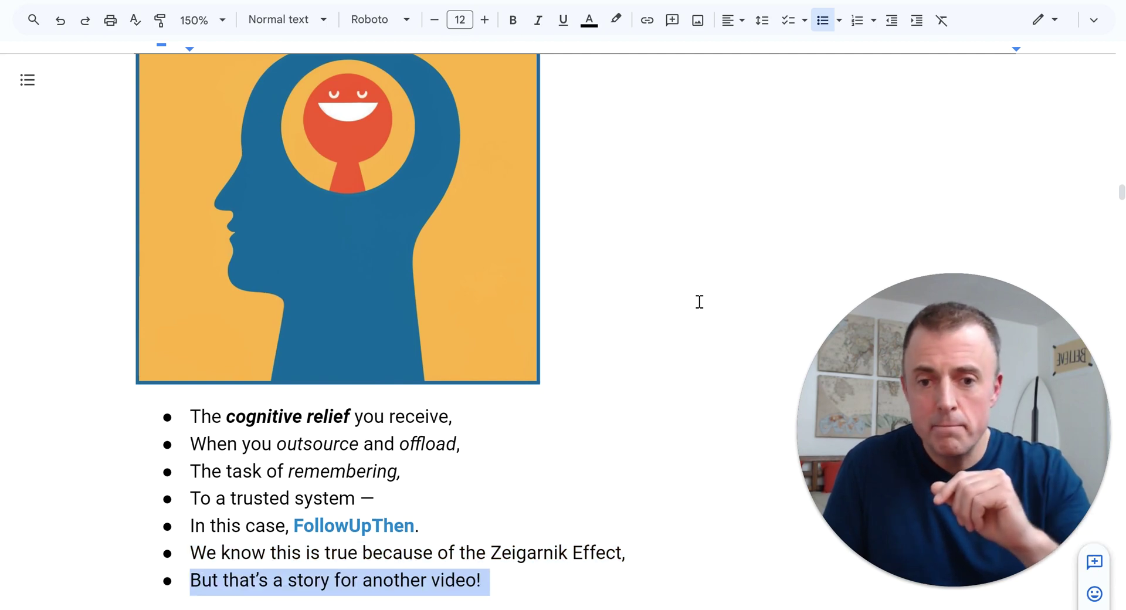
Undo further deletions to restore "Assuming that you're sold," "And you're asking…" and the heading "FollowUpThen – How do I sign up?"
key(ctrl+z)
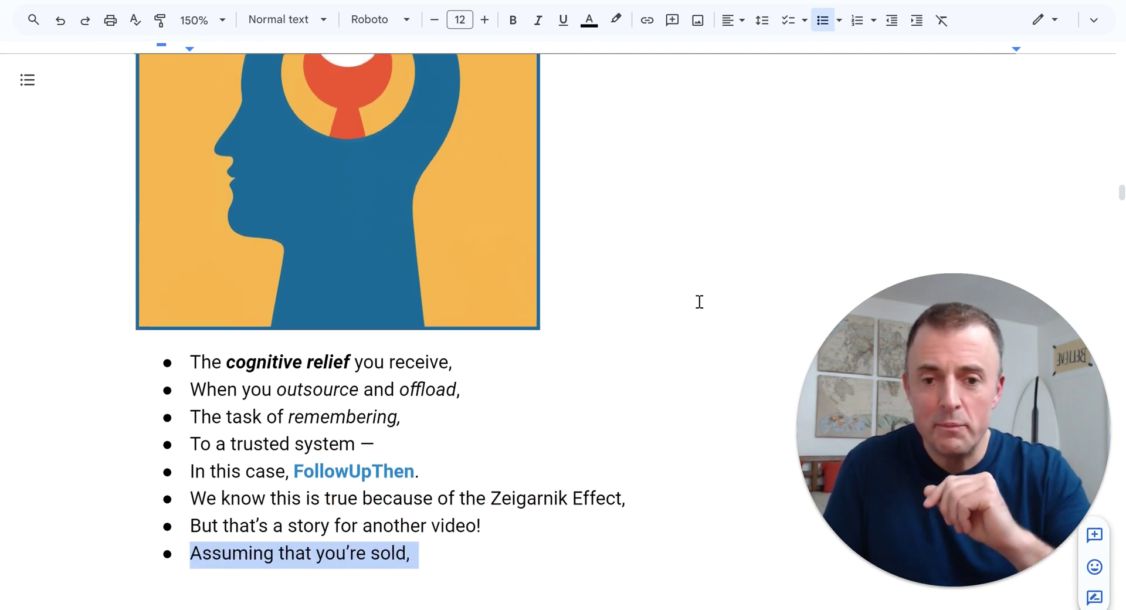
key(ctrl+z)
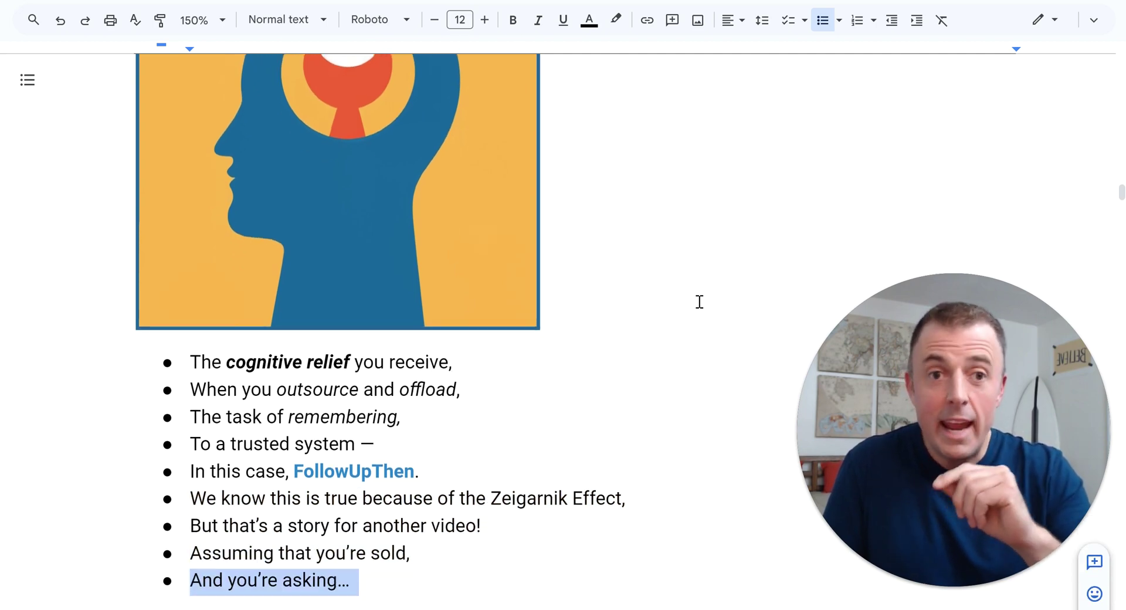
key(ctrl+z)
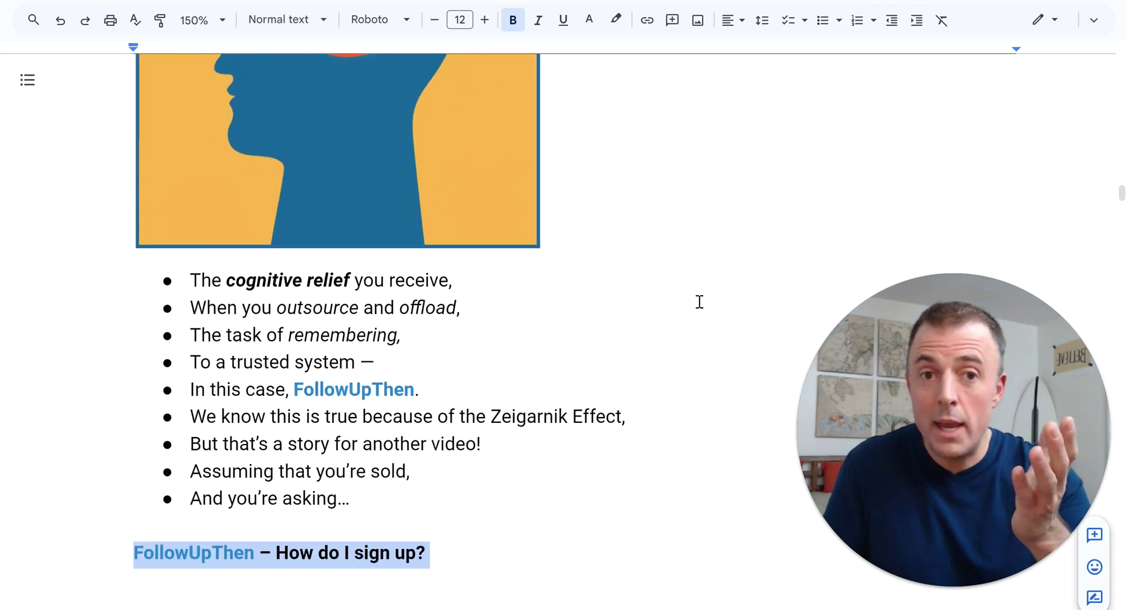
Restore the deleted sign-up bullets from "It's as simple as sending an email right now," through "Moments later, you'll get this email response:"
key(ctrl+z)
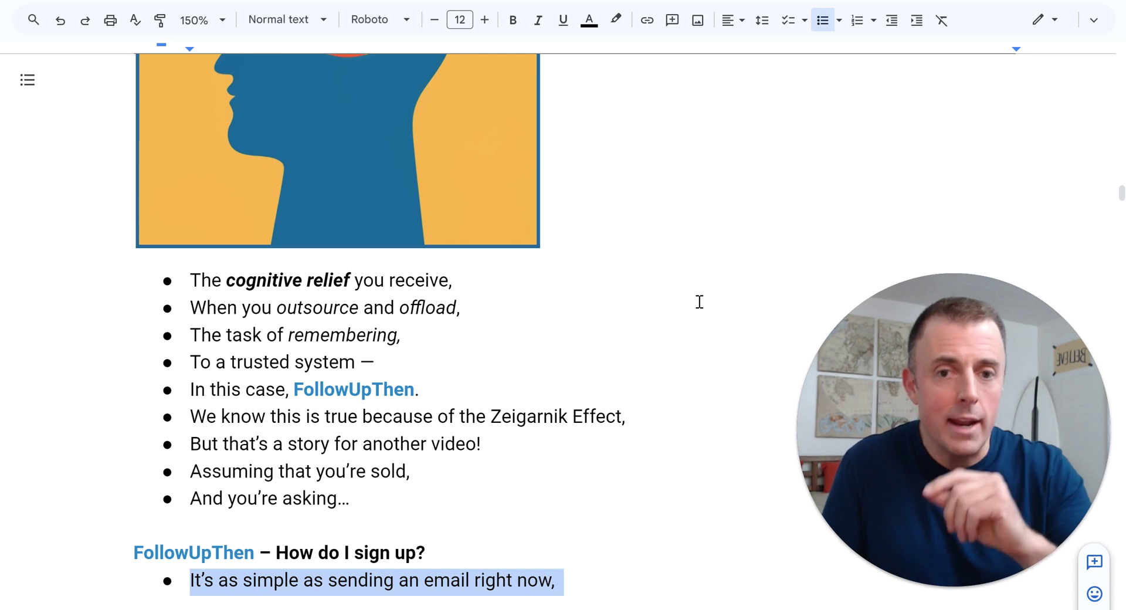
key(ctrl+z)
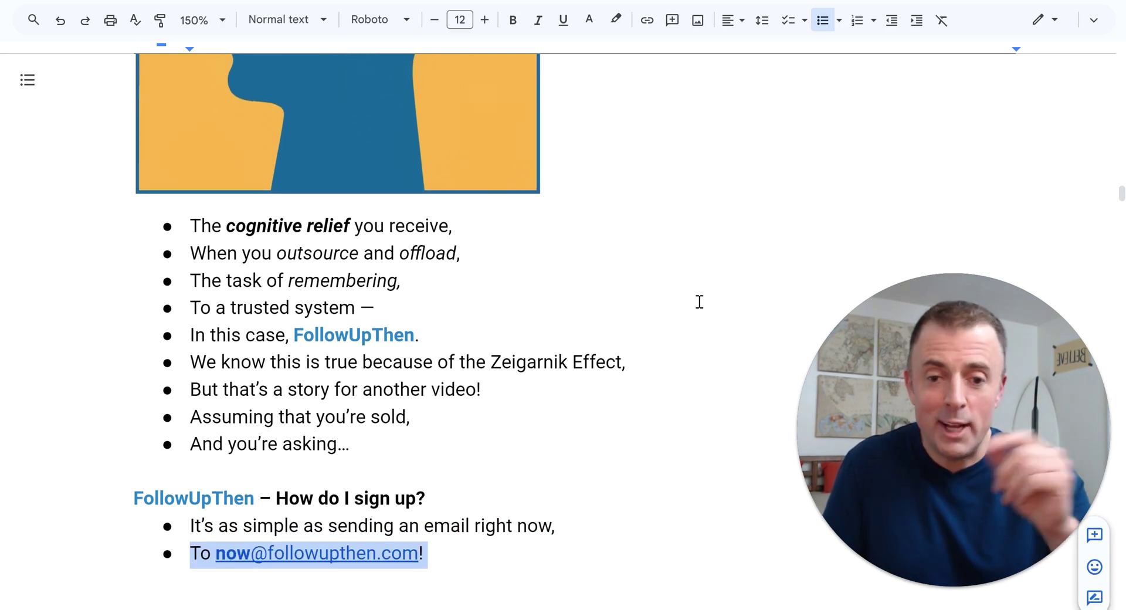
key(ctrl+y)
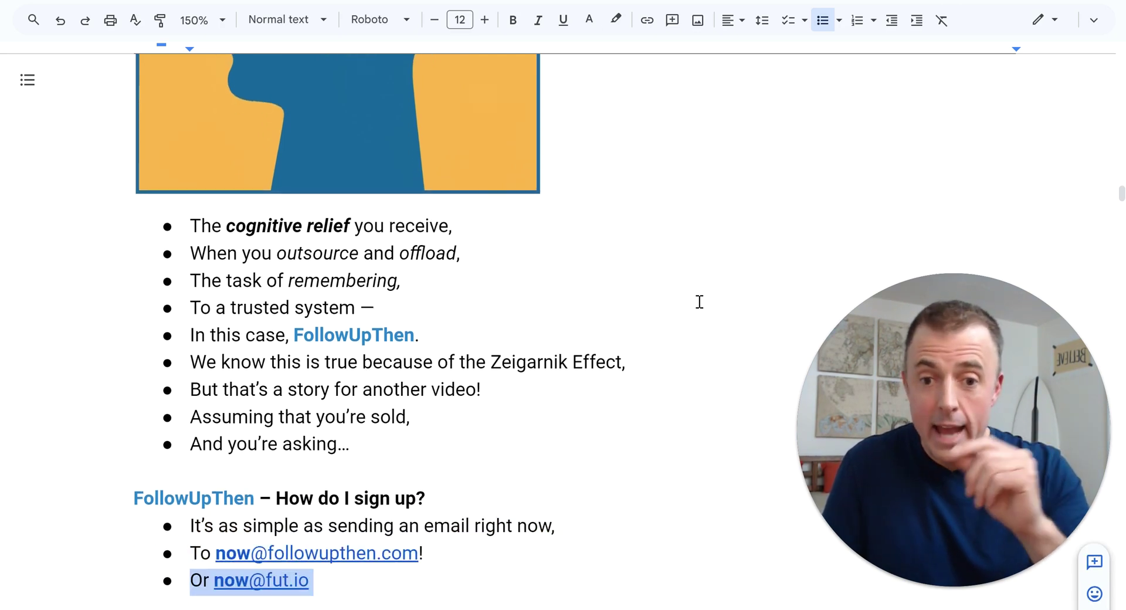
key(ctrl+y)
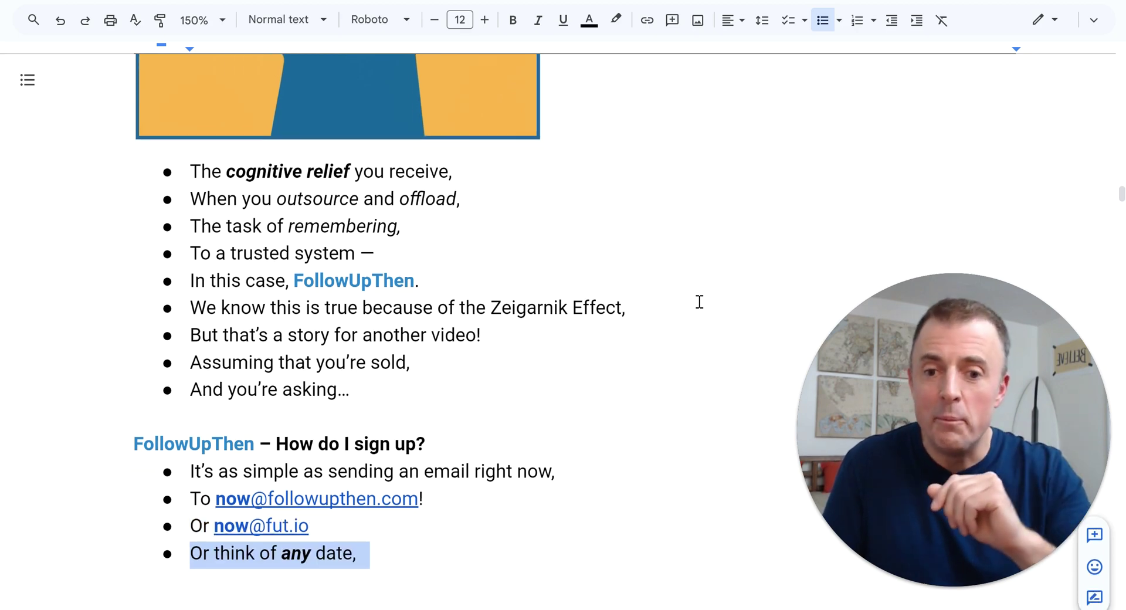
key(ctrl+y)
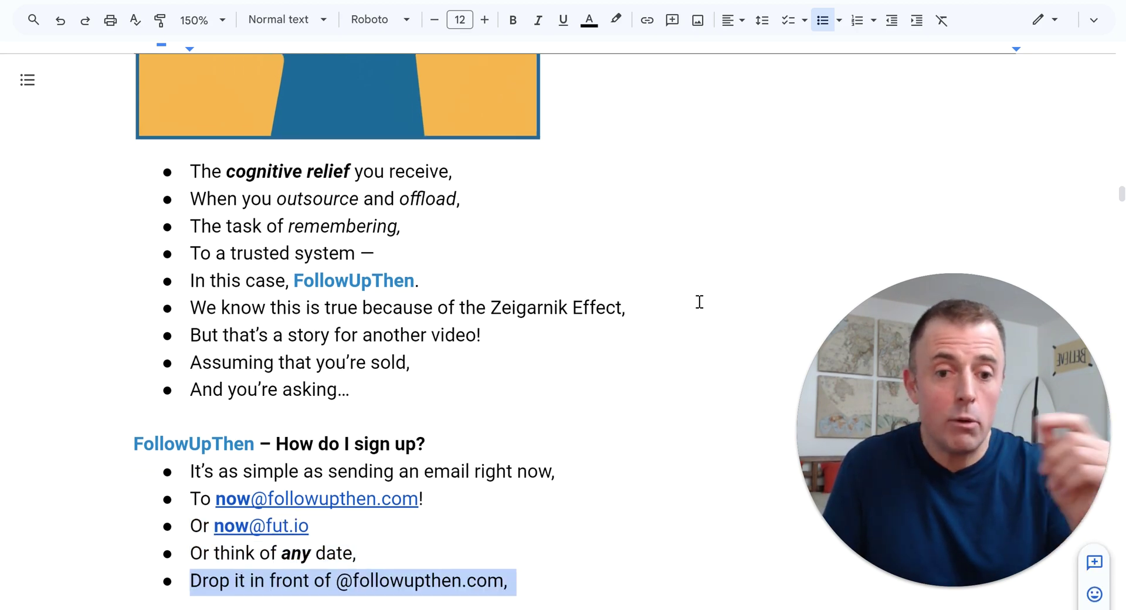
key(ctrl+y)
key(ctrl+y)
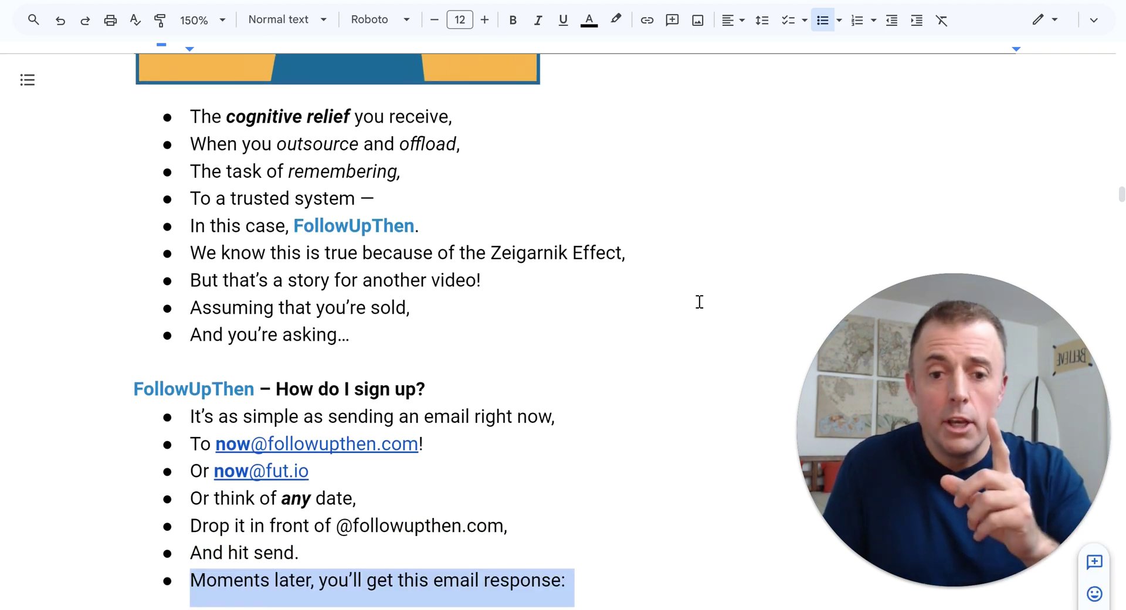
Restore the deleted welcome email screenshot and the bullets from "To start the very frictionless sign-up process," through "Future you will thank you for it."
key(ctrl+y)
key(ctrl+y)
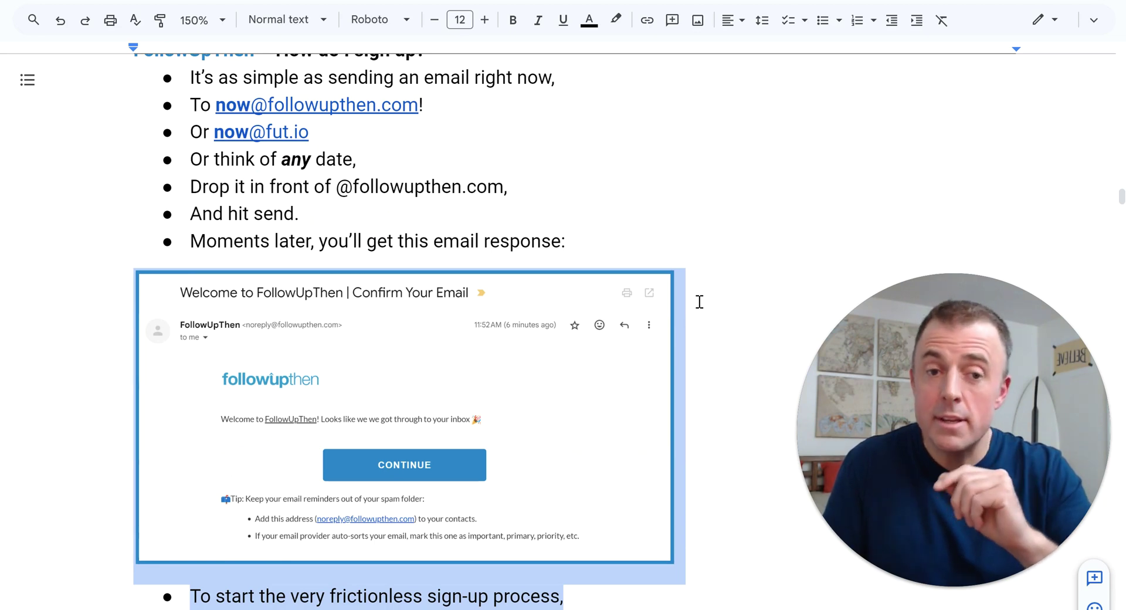
key(ctrl+y)
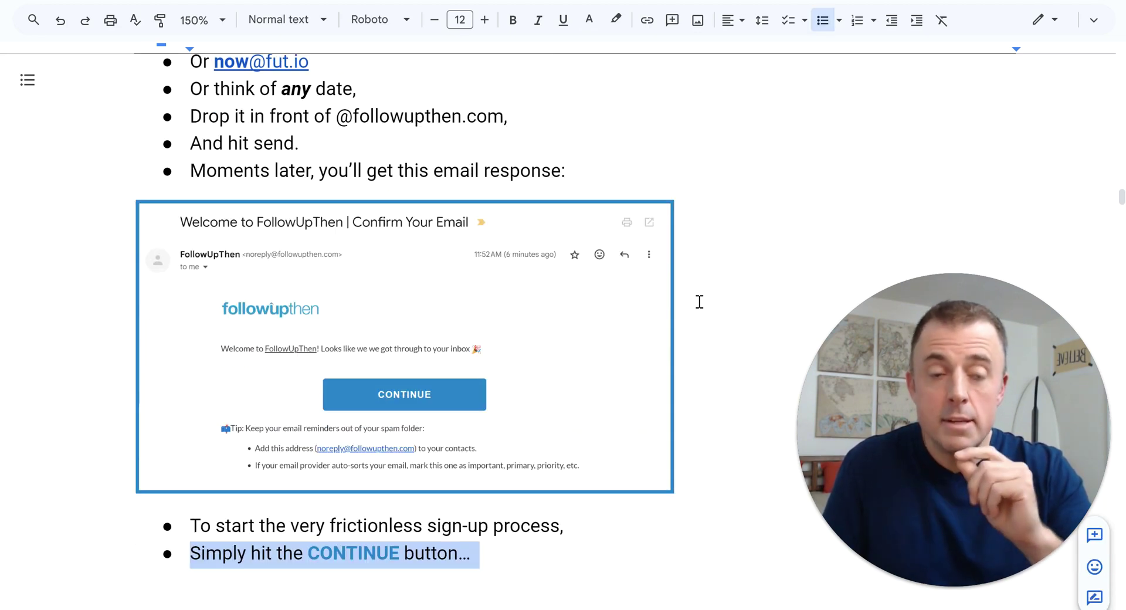
key(ctrl+y)
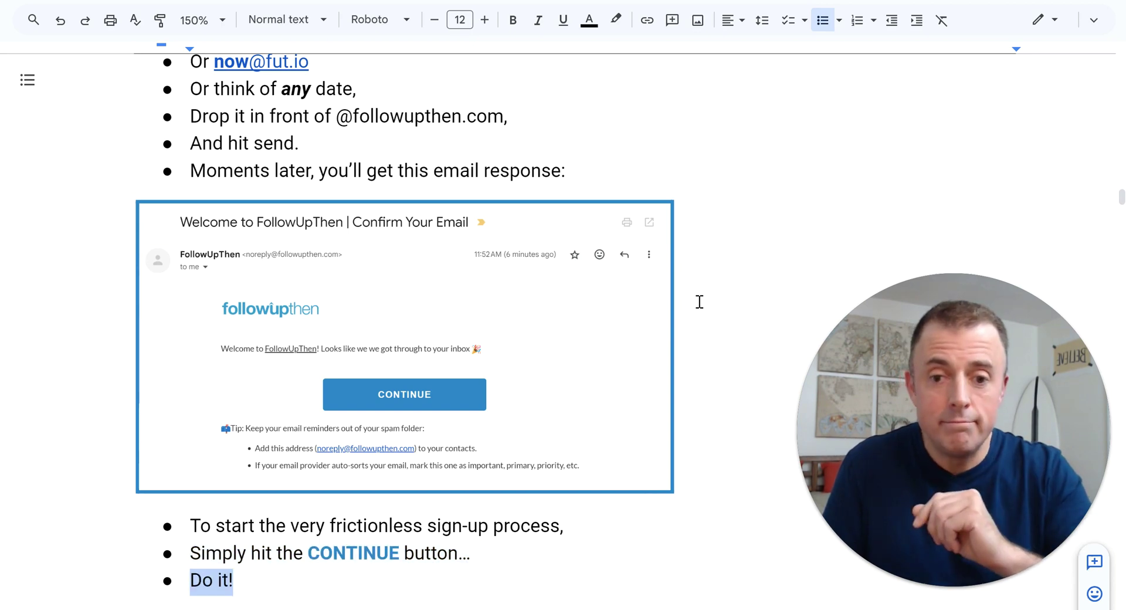
key(ctrl+y)
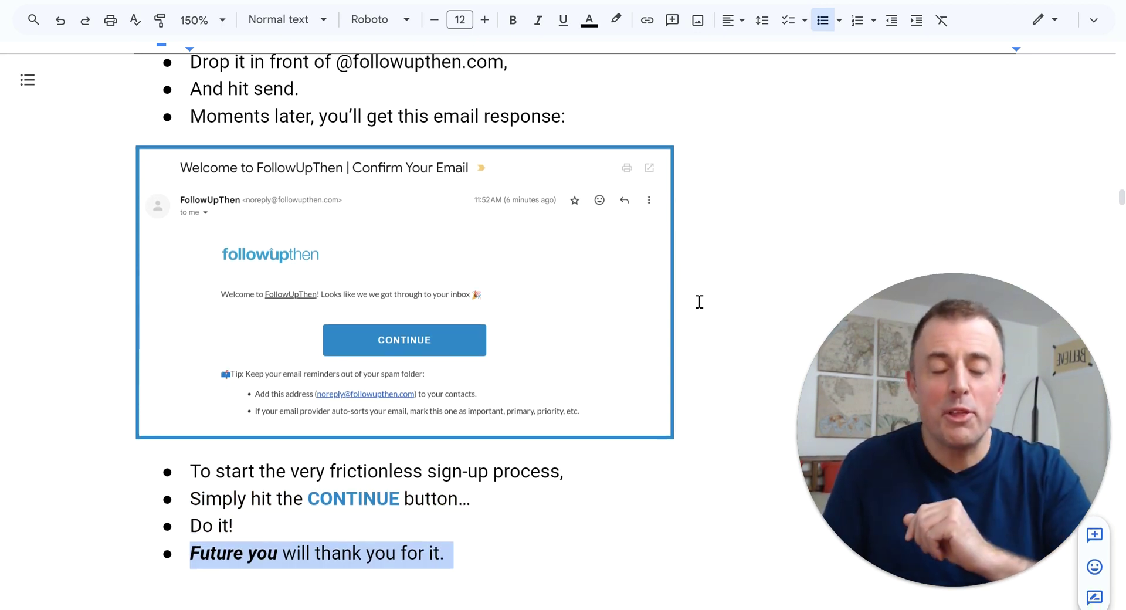
Restore the deleted closing lines "Thanks for watching!" and "Don't forget" with its bullets "Linked goodness below," "Like/subscribe/share" and "Leave questions"
key(ctrl+y)
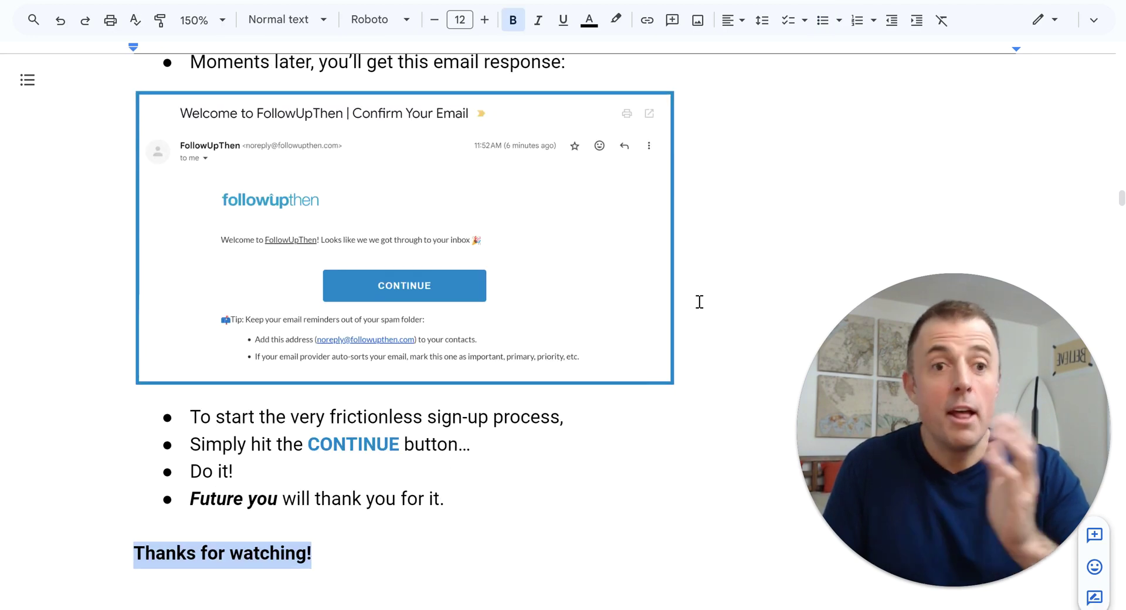
key(ctrl+y)
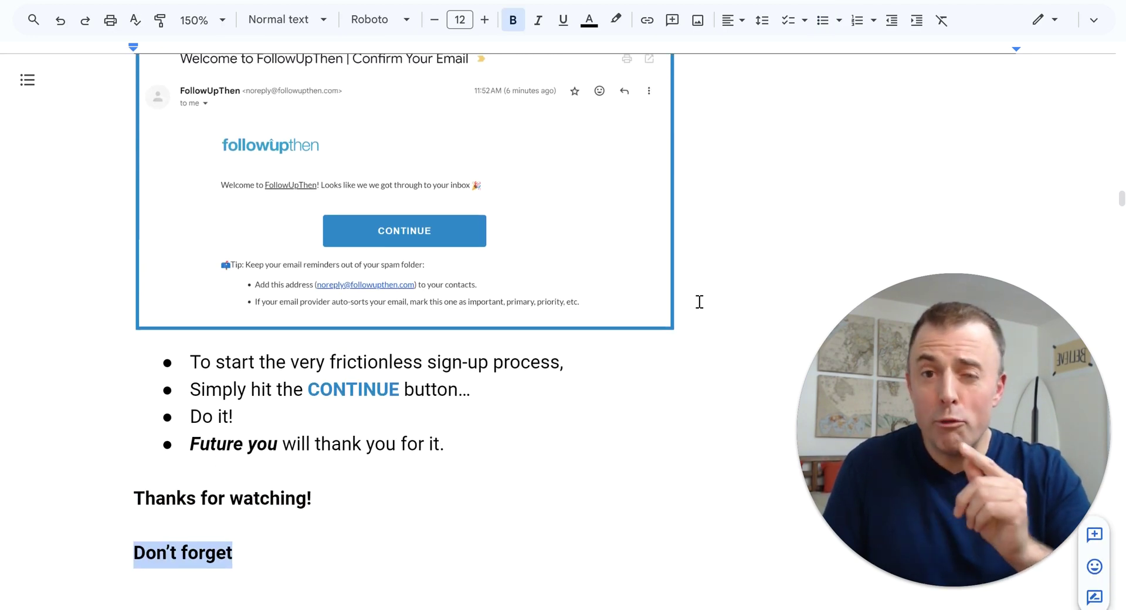
key(ctrl+y)
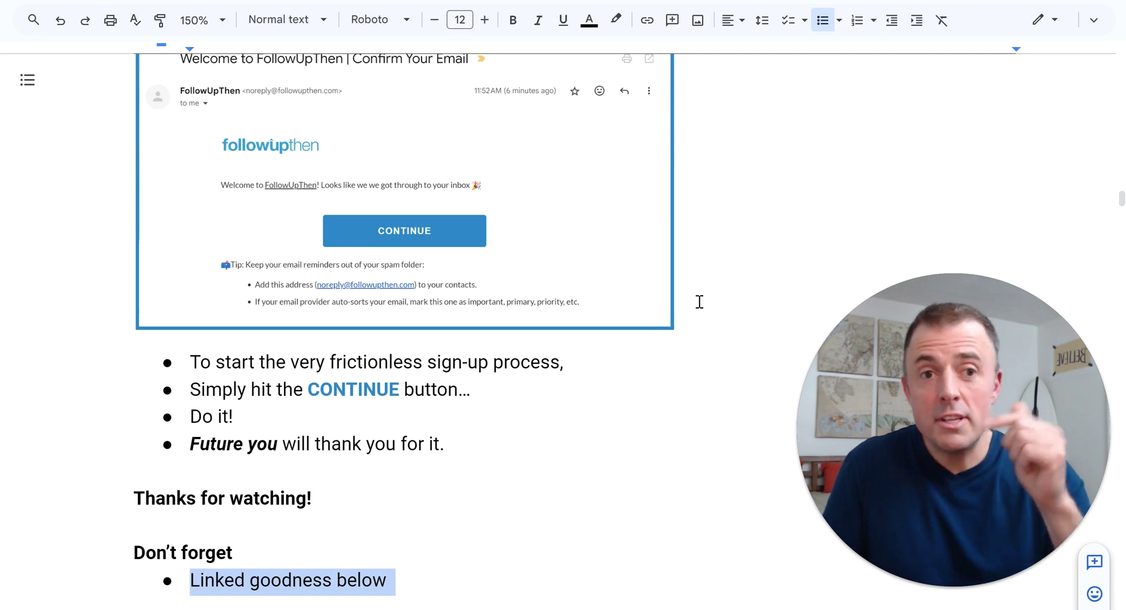
key(ctrl+y)
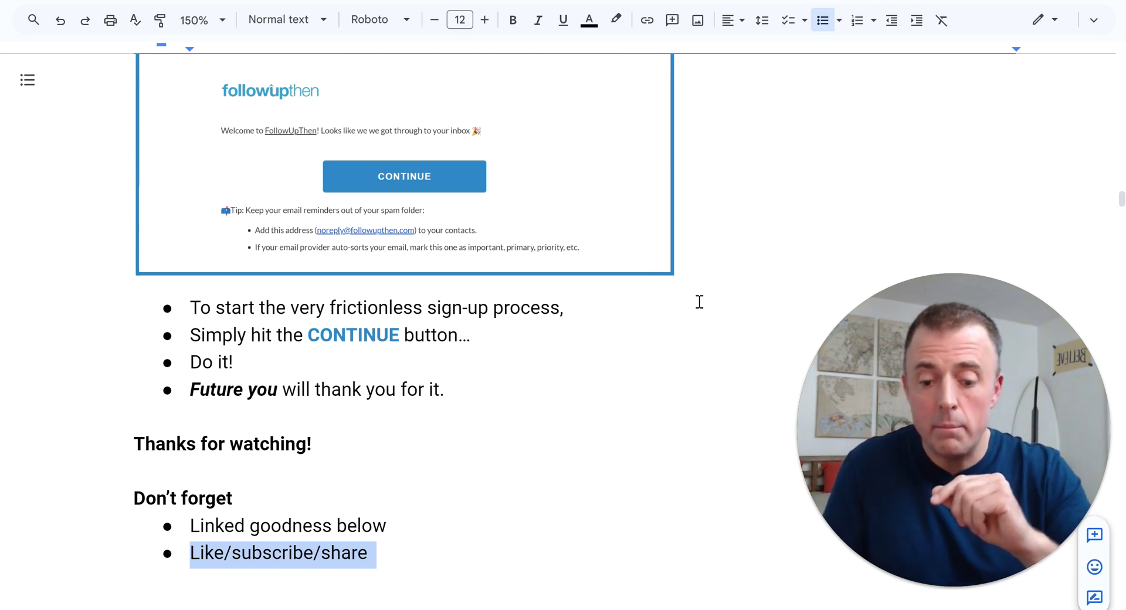
key(ctrl+z)
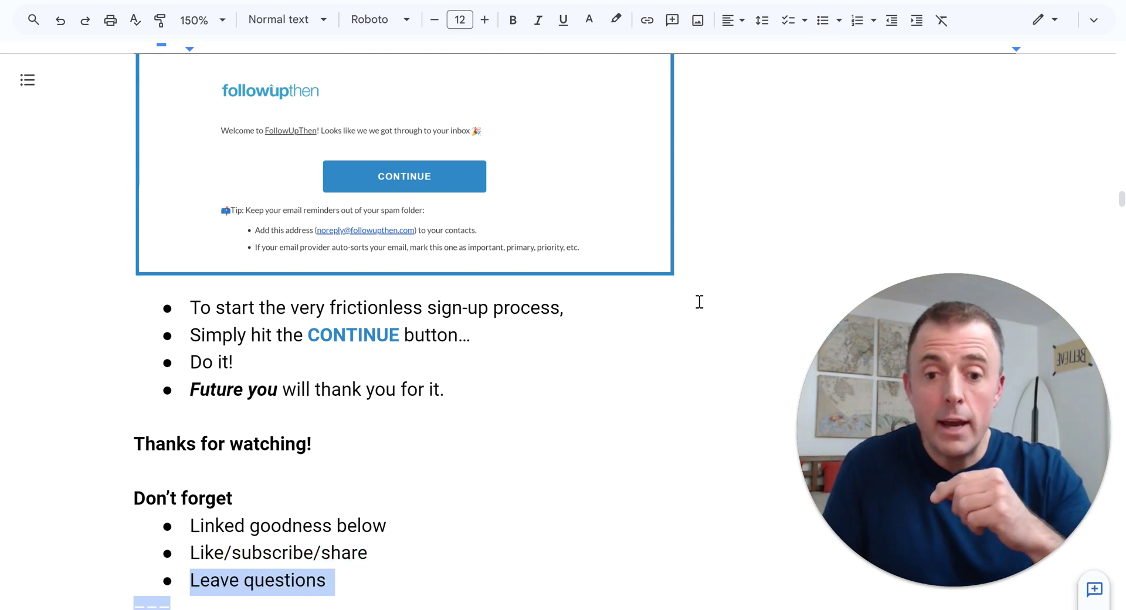